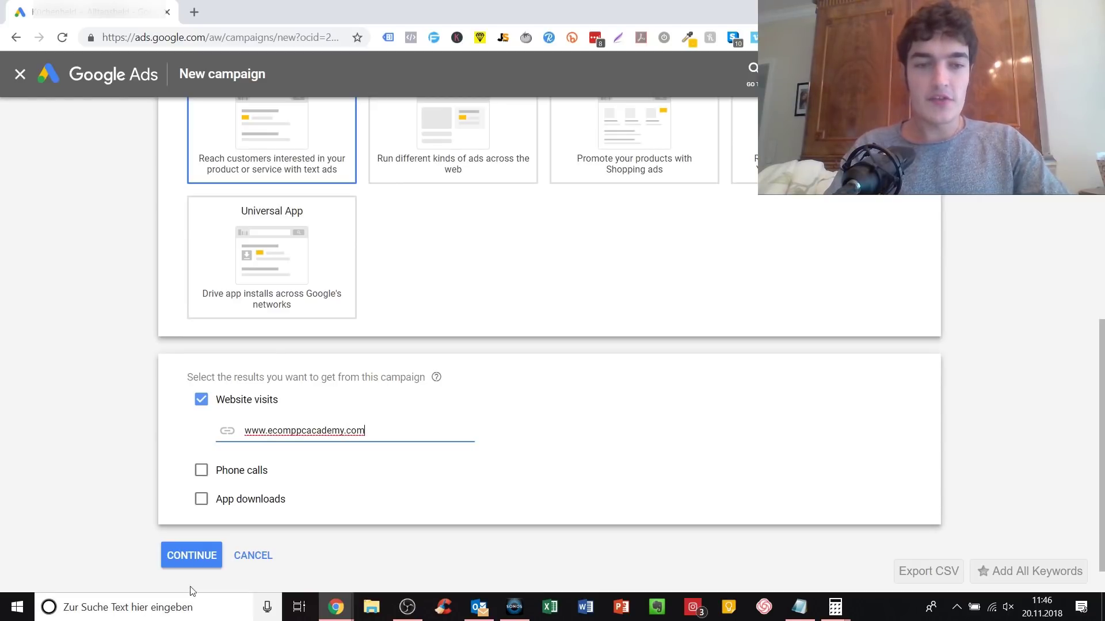
# - Continue to the campaign settings and name the campaign "Black Friday - Childen Drone Campaign"
pyautogui.click(178, 561)
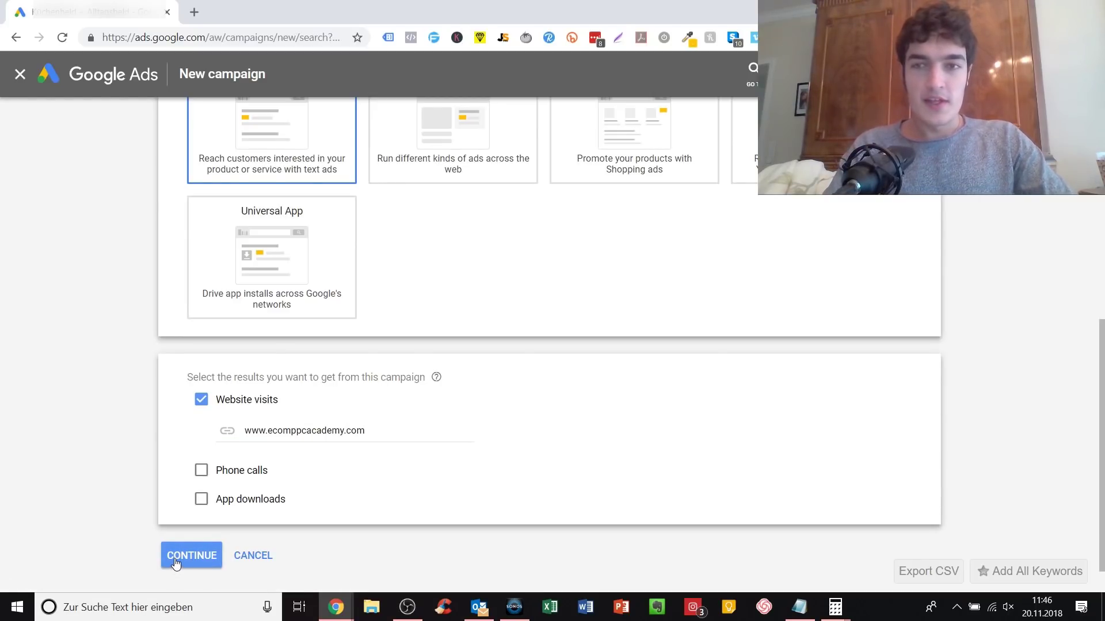
pyautogui.scroll(-17, 433, 390)
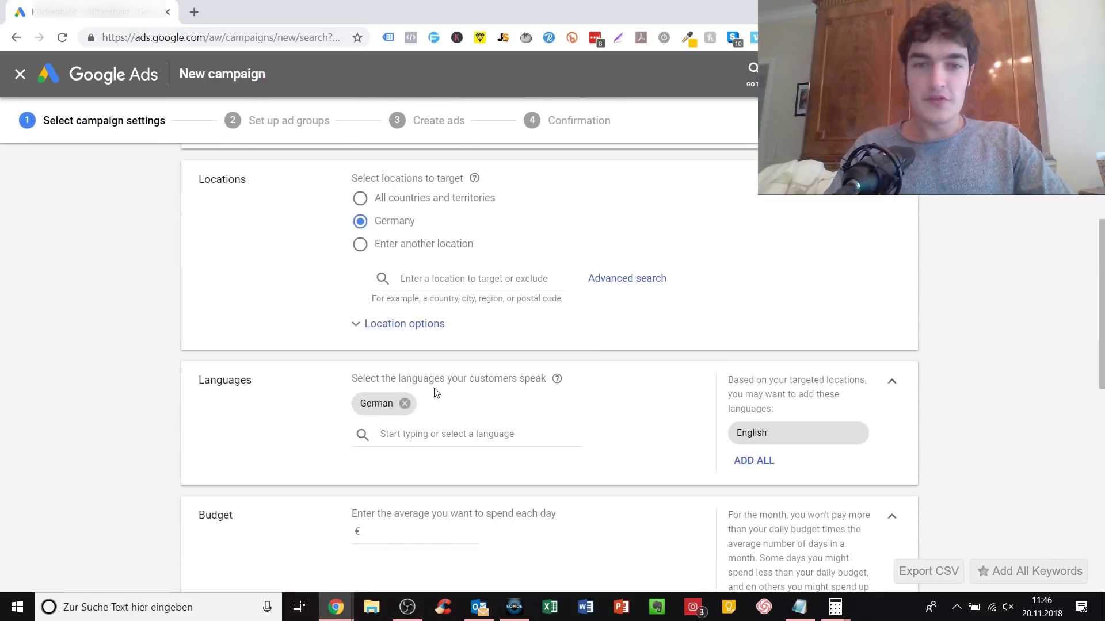
pyautogui.scroll(17, 432, 390)
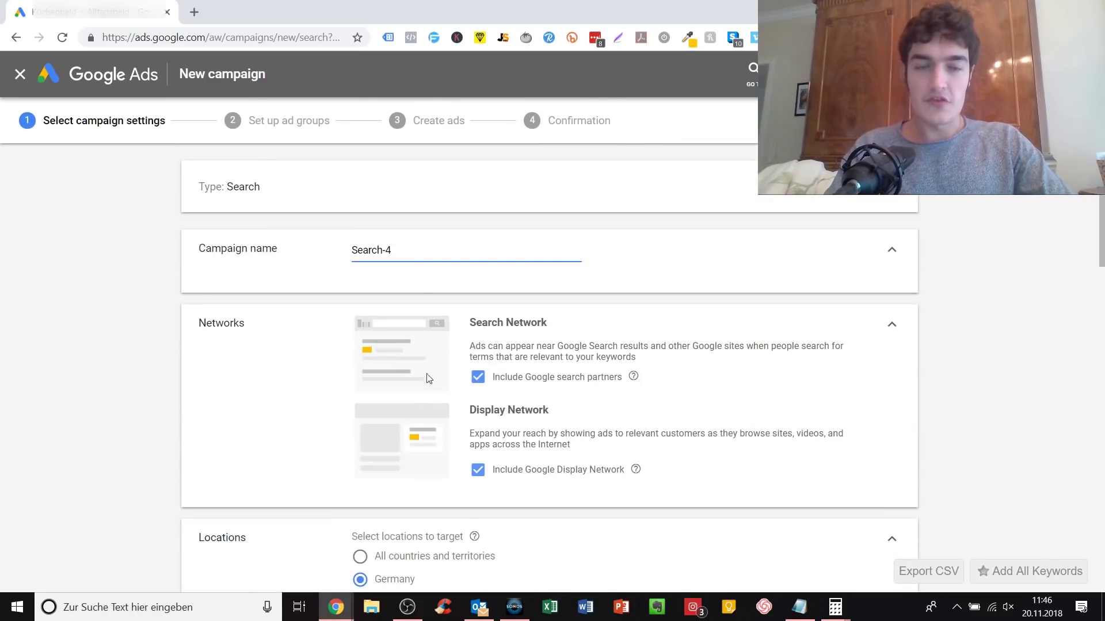
pyautogui.scroll(-15, 546, 397)
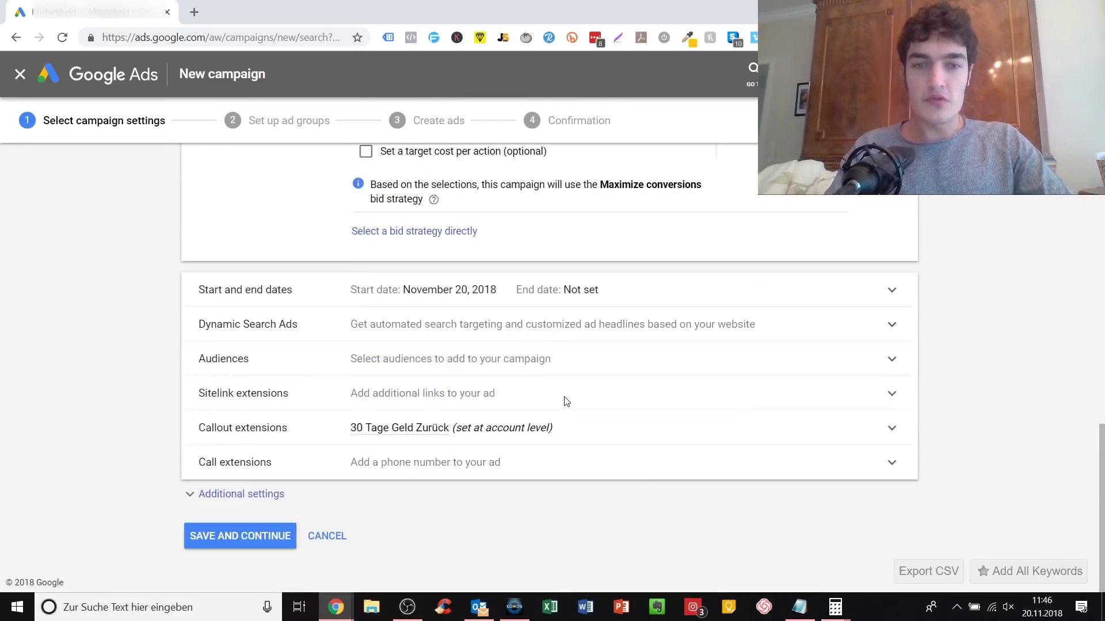
pyautogui.scroll(15, 362, 361)
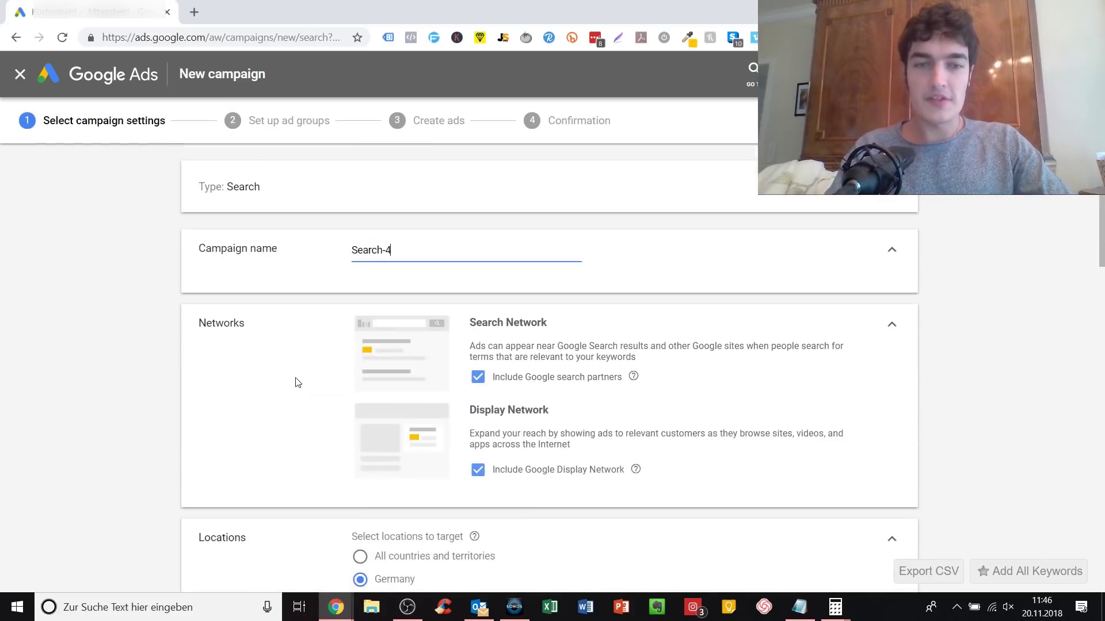
pyautogui.tripleClick(407, 254)
pyautogui.write('Black ')
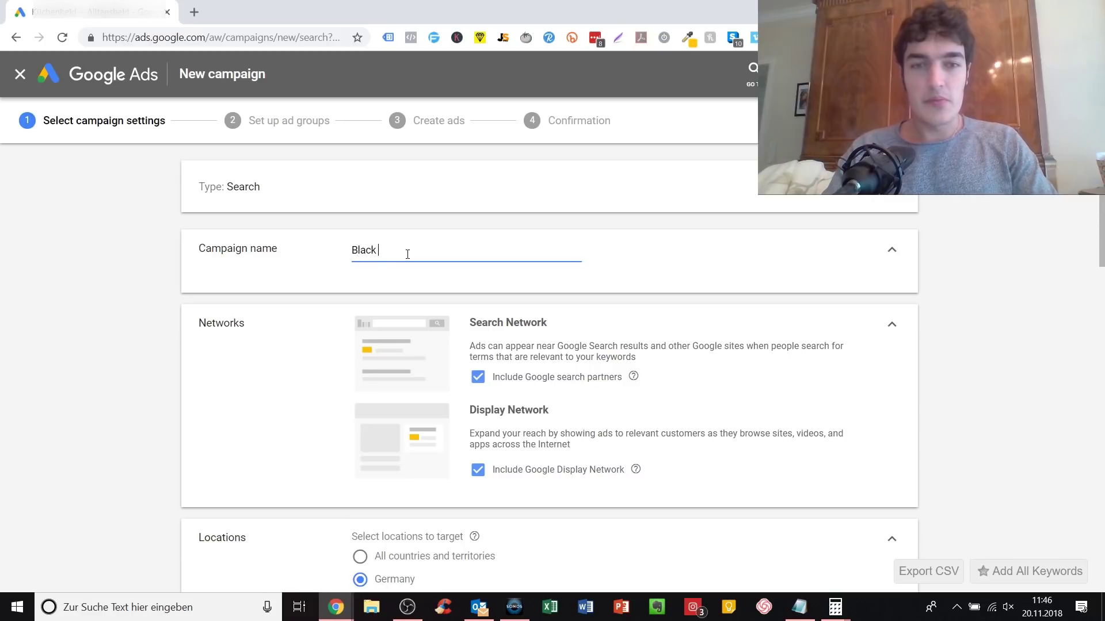
pyautogui.write('Friday')
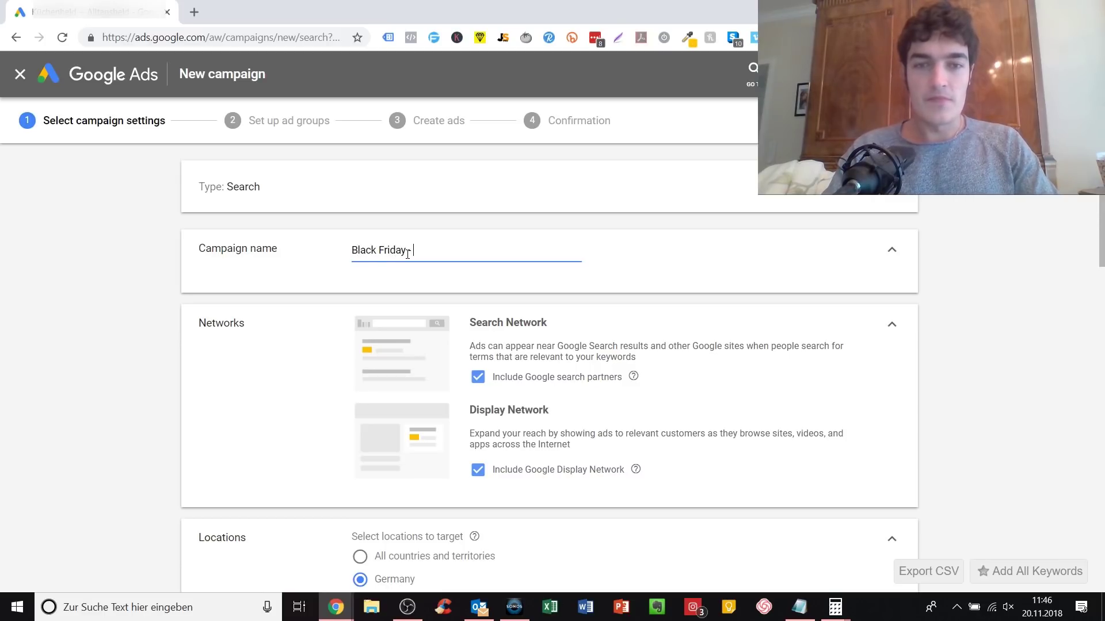
pyautogui.write(' - Childen Drone Campaign')
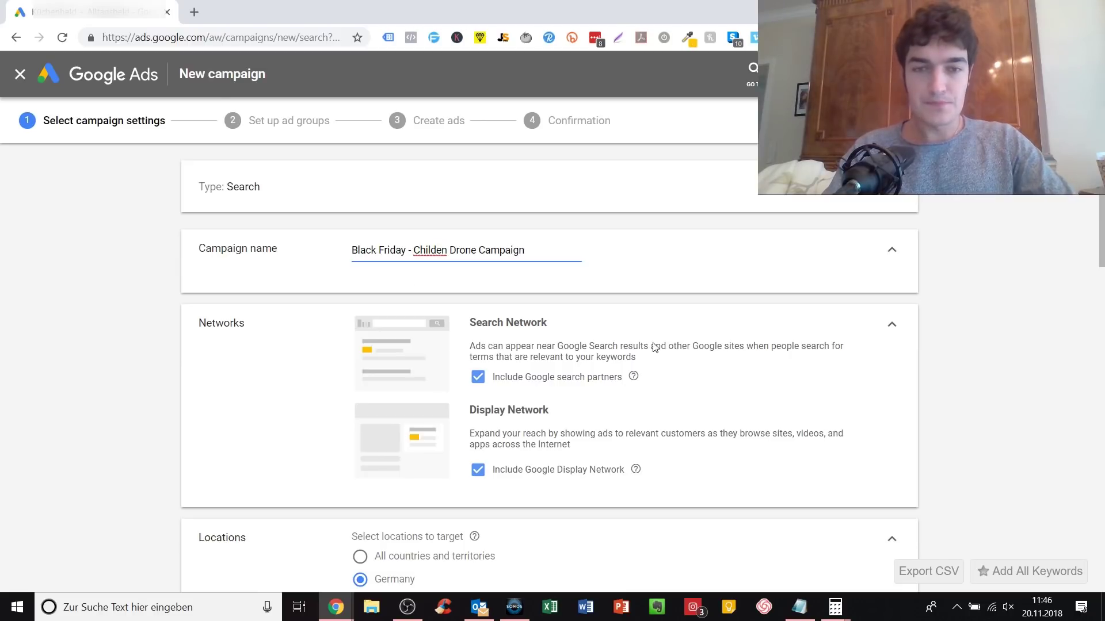
# - Exclude Google search partners and the Google Display Network from the campaign's networks
pyautogui.scroll(-2, 654, 347)
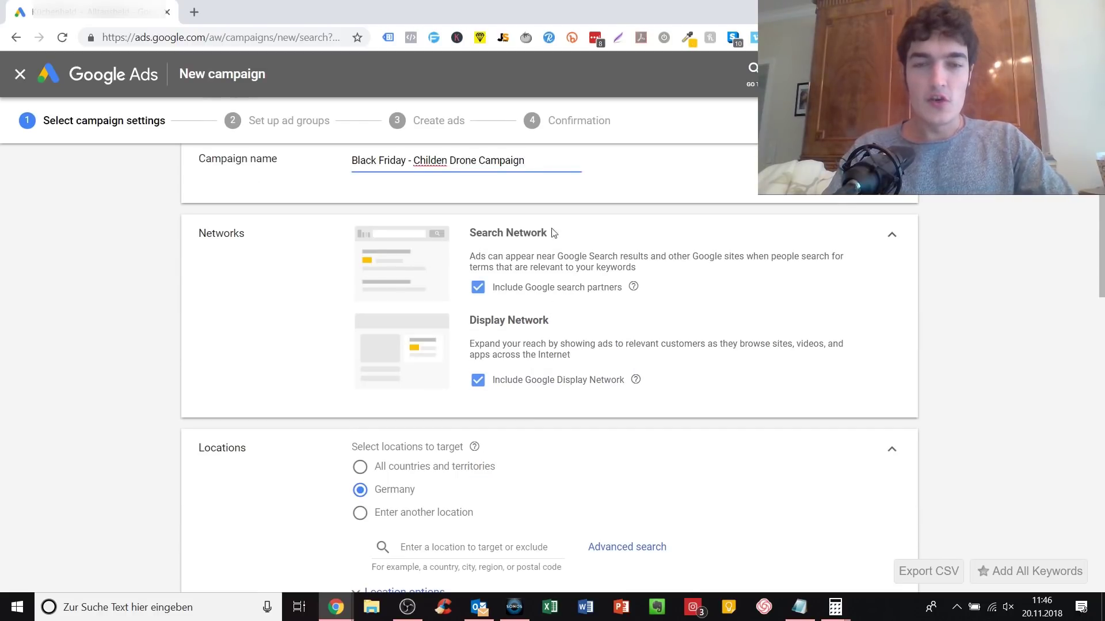
pyautogui.click(481, 293)
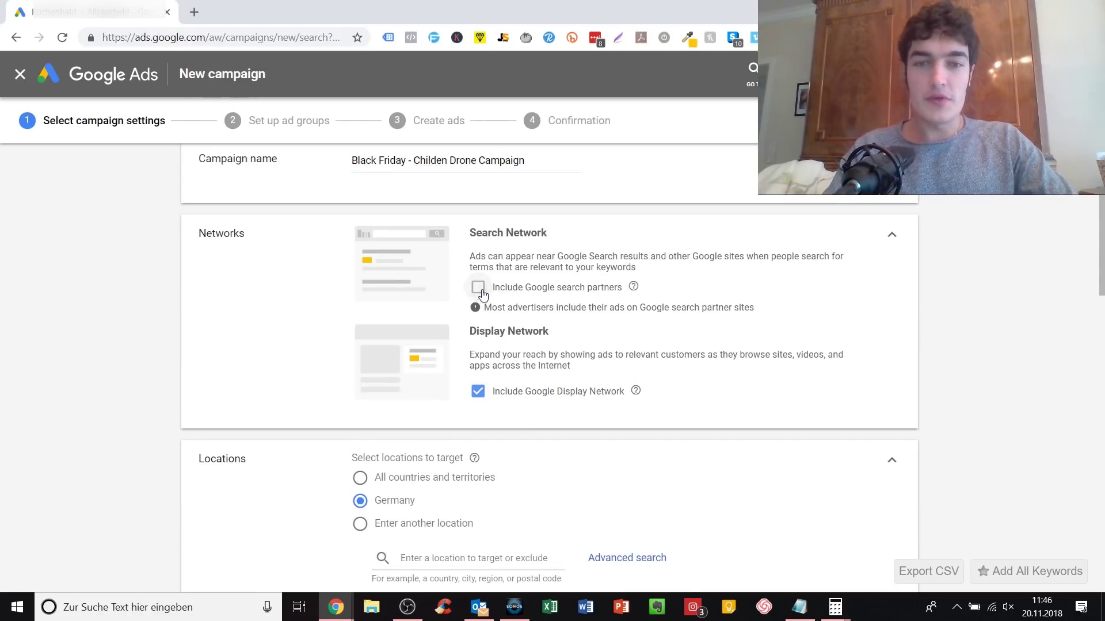
pyautogui.click(481, 391)
# - Set the campaign's target location to the United States instead of Germany
pyautogui.scroll(-2, 505, 360)
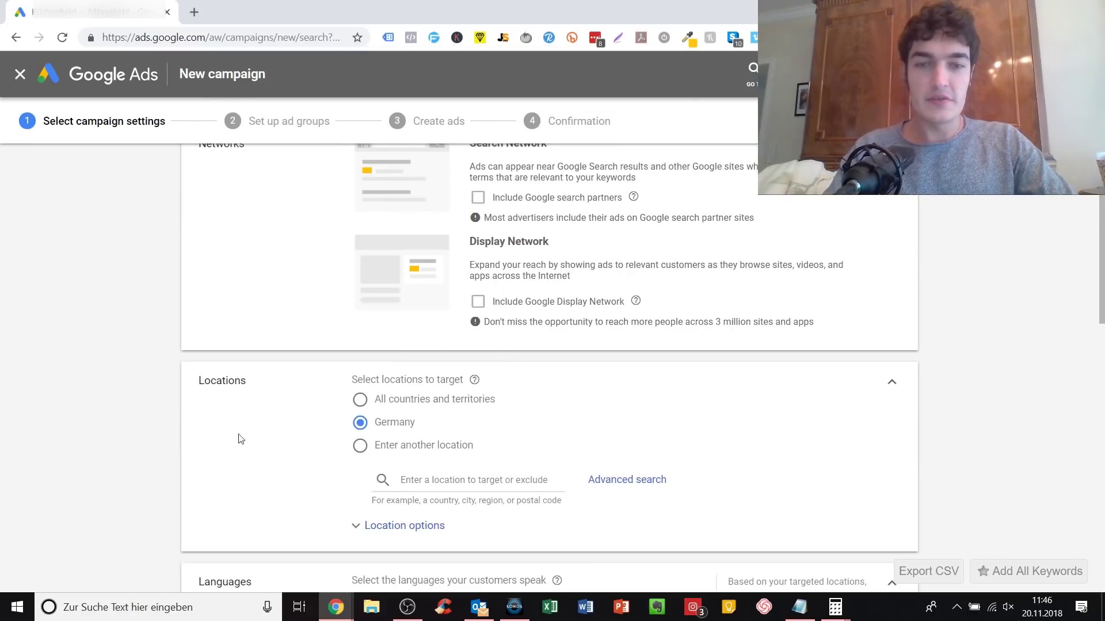
pyautogui.click(360, 445)
pyautogui.click(433, 480)
pyautogui.write('unite')
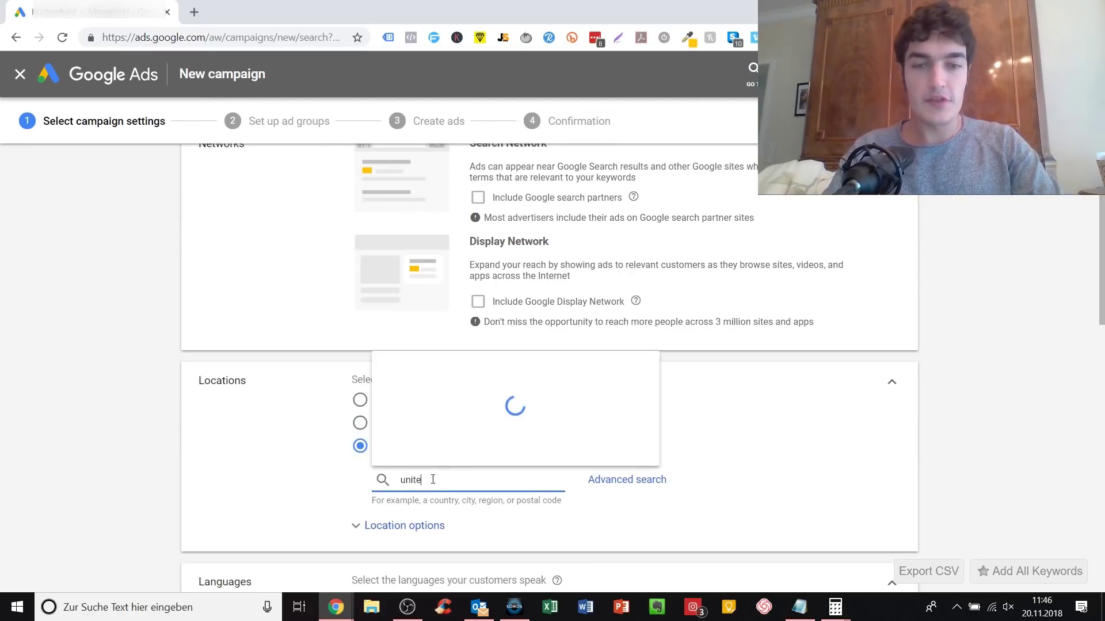
pyautogui.write('d')
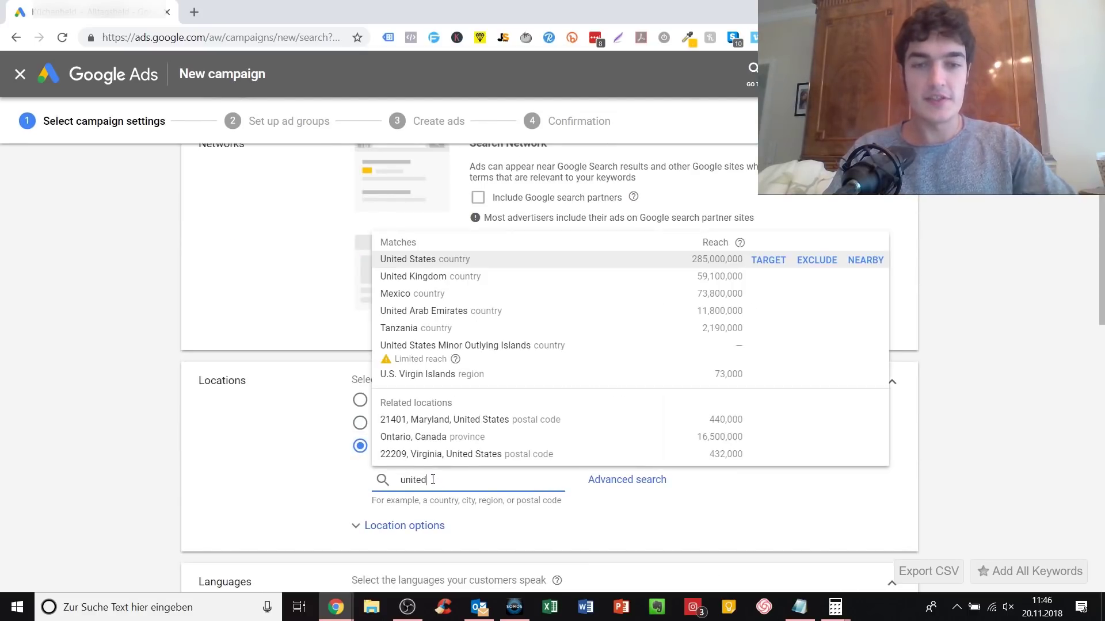
pyautogui.click(403, 259)
# - Reveal the additional campaign settings with the remaining ad extensions
pyautogui.scroll(-10, 528, 274)
pyautogui.click(391, 171)
pyautogui.scroll(-1, 308, 330)
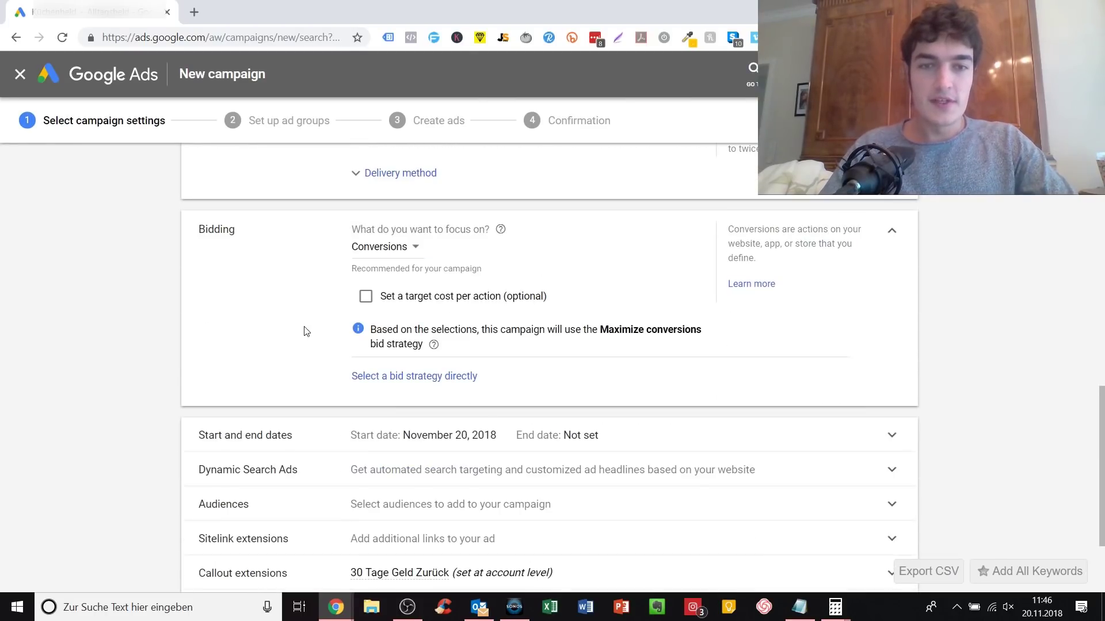
pyautogui.scroll(-3, 298, 266)
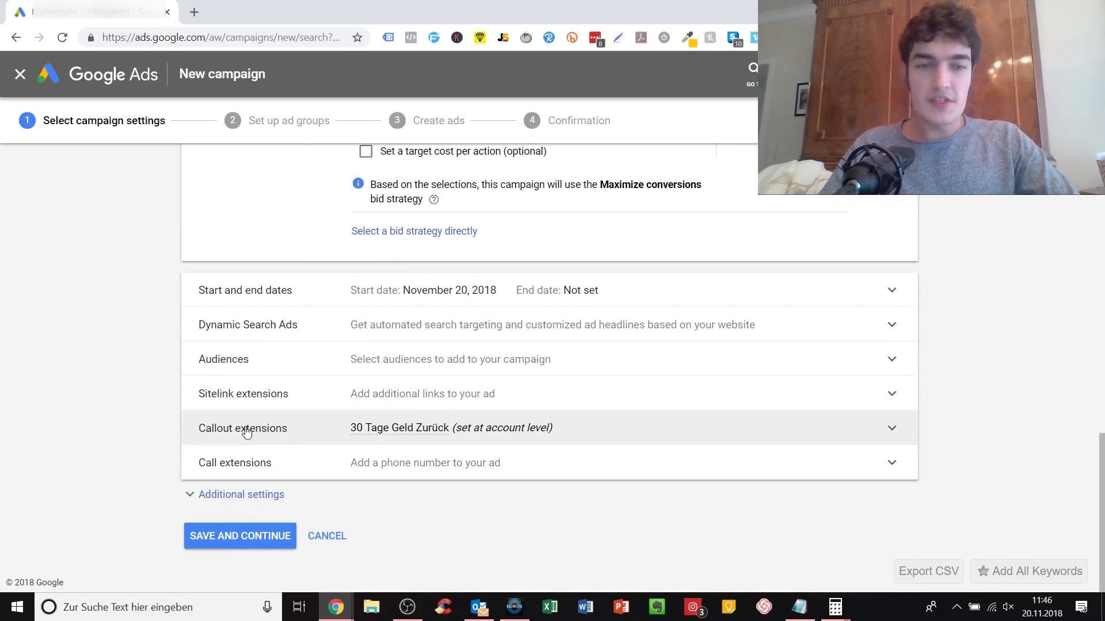
pyautogui.click(247, 495)
pyautogui.scroll(-3, 259, 461)
pyautogui.scroll(-2, 259, 449)
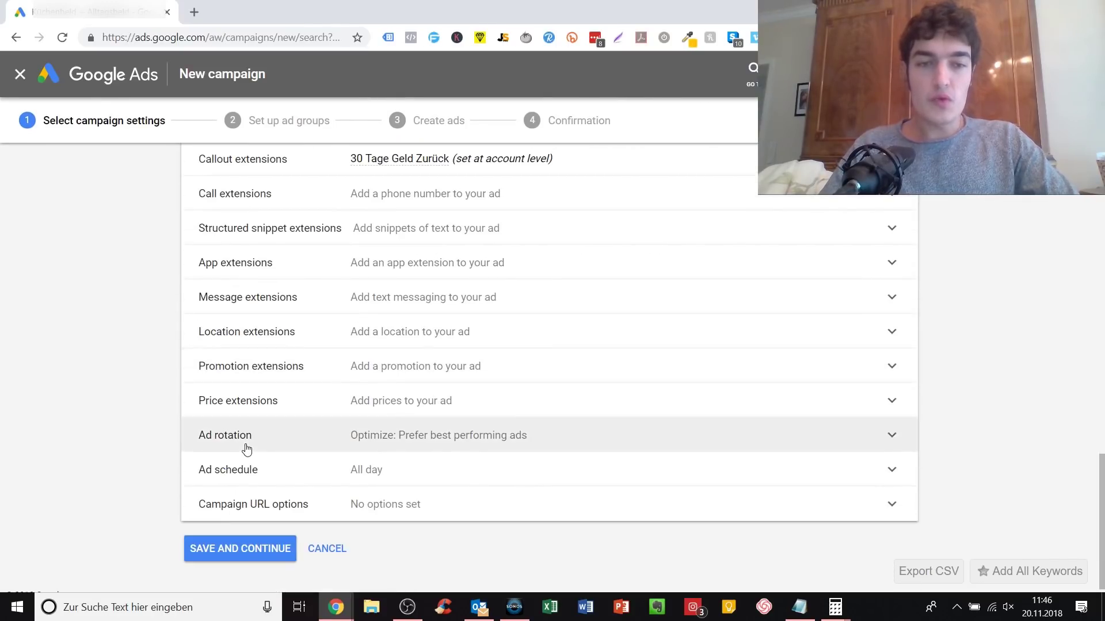
# - Expand the promotion extensions section and start a new campaign-level promotion extension
pyautogui.scroll(2, 265, 417)
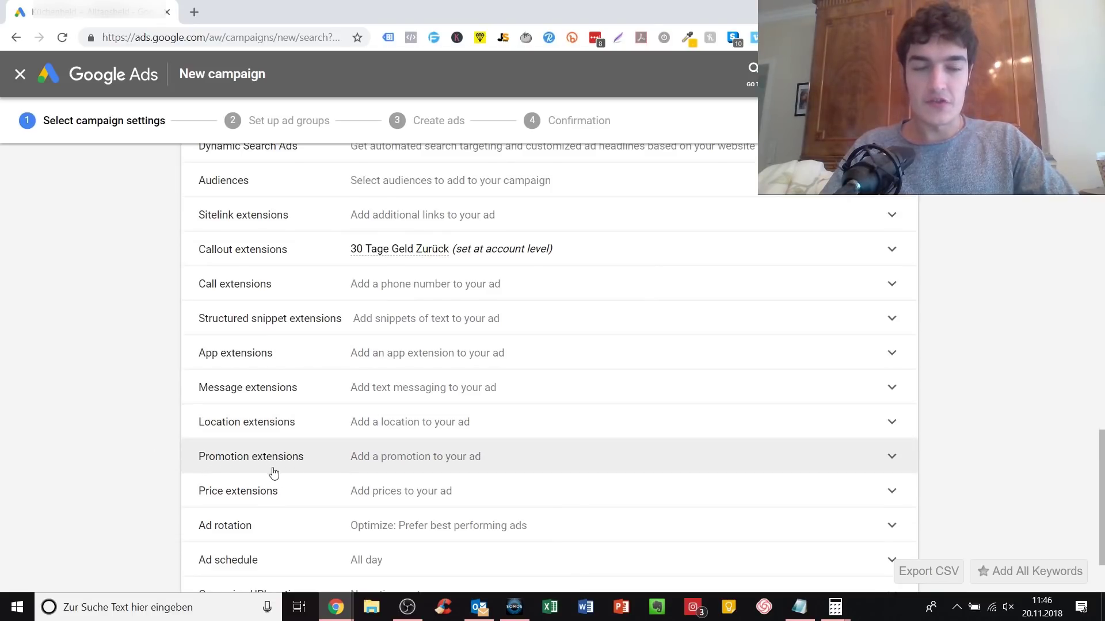
pyautogui.scroll(-2, 266, 468)
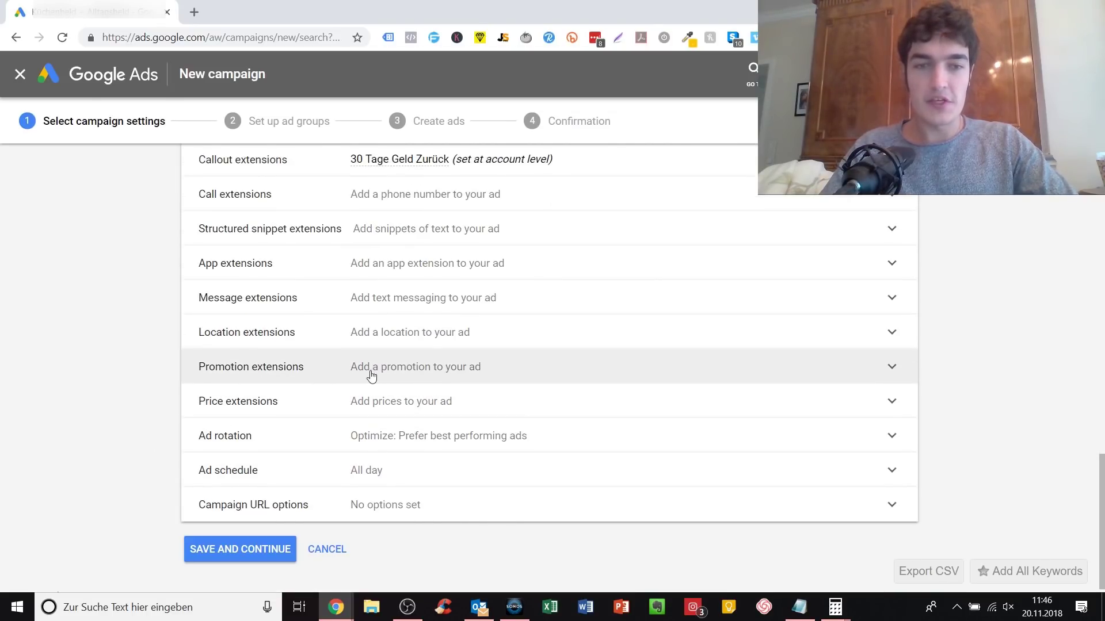
pyautogui.scroll(2, 374, 372)
pyautogui.scroll(-2, 352, 318)
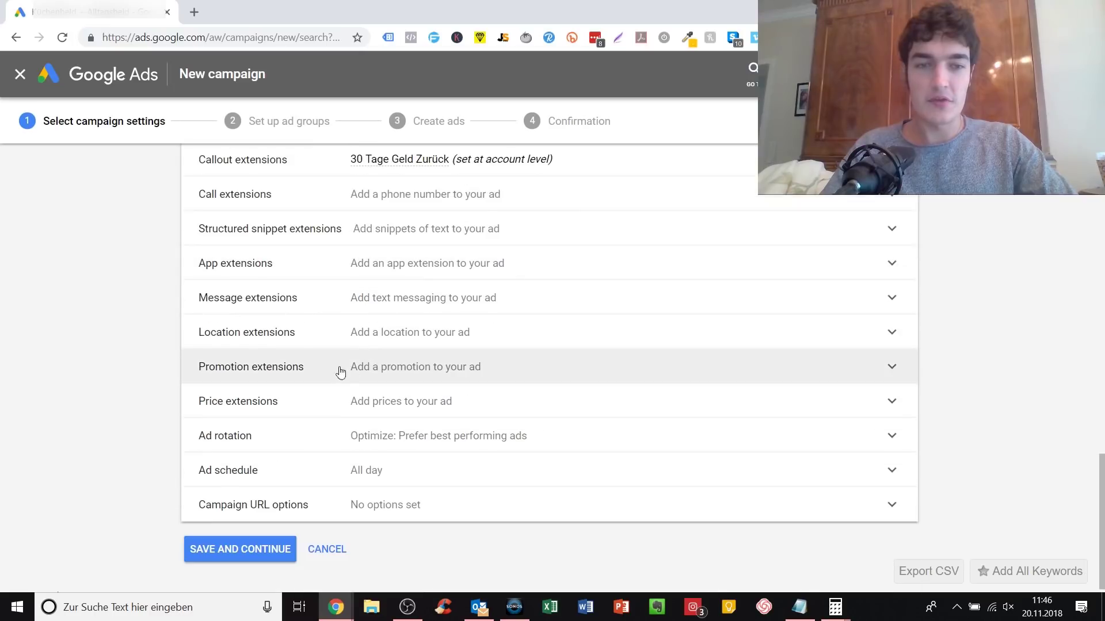
pyautogui.click(382, 370)
pyautogui.scroll(-5, 451, 392)
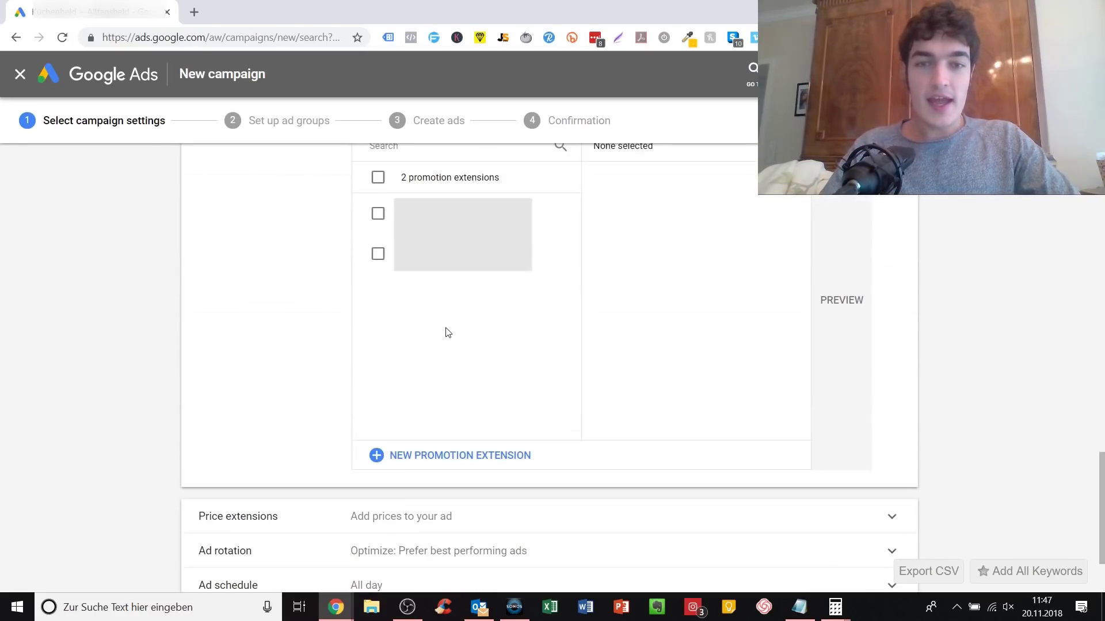
pyautogui.moveTo(518, 253)
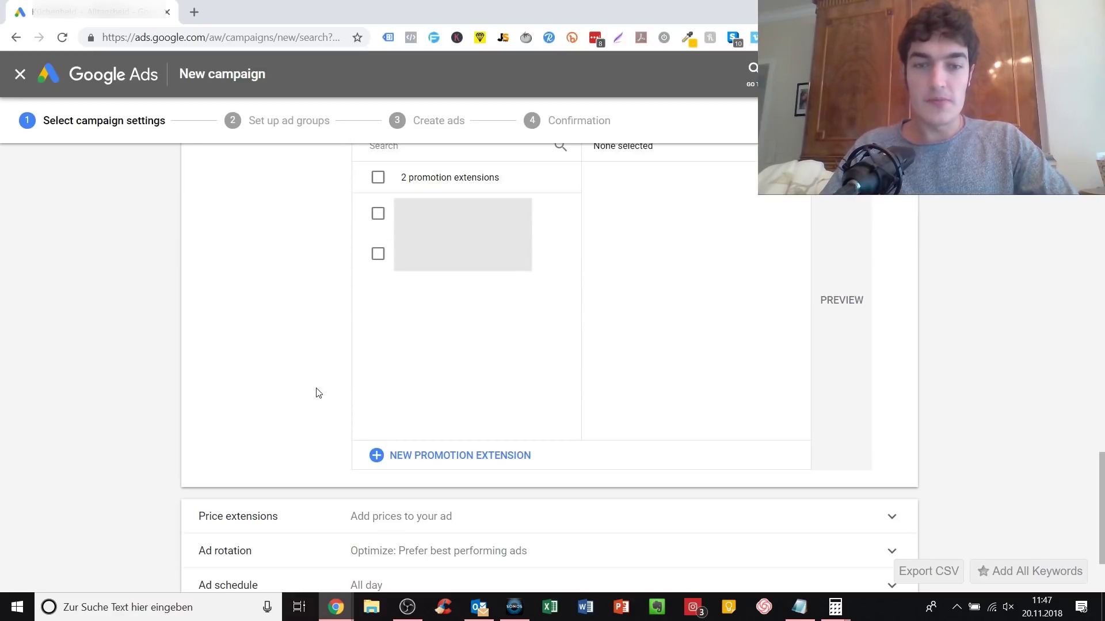
pyautogui.click(432, 463)
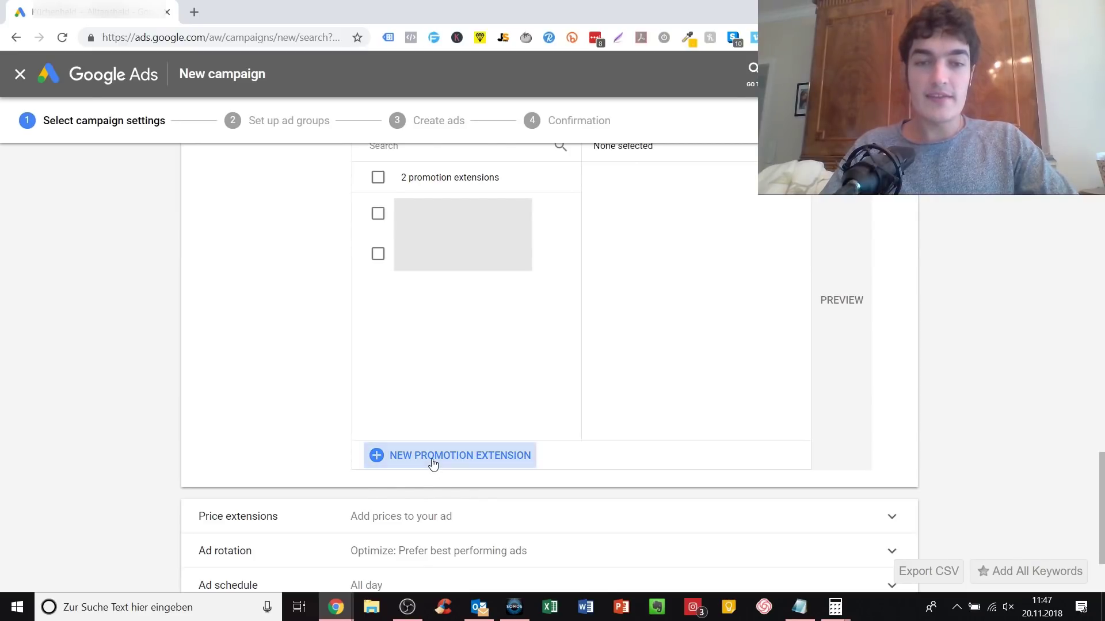
pyautogui.scroll(2, 340, 312)
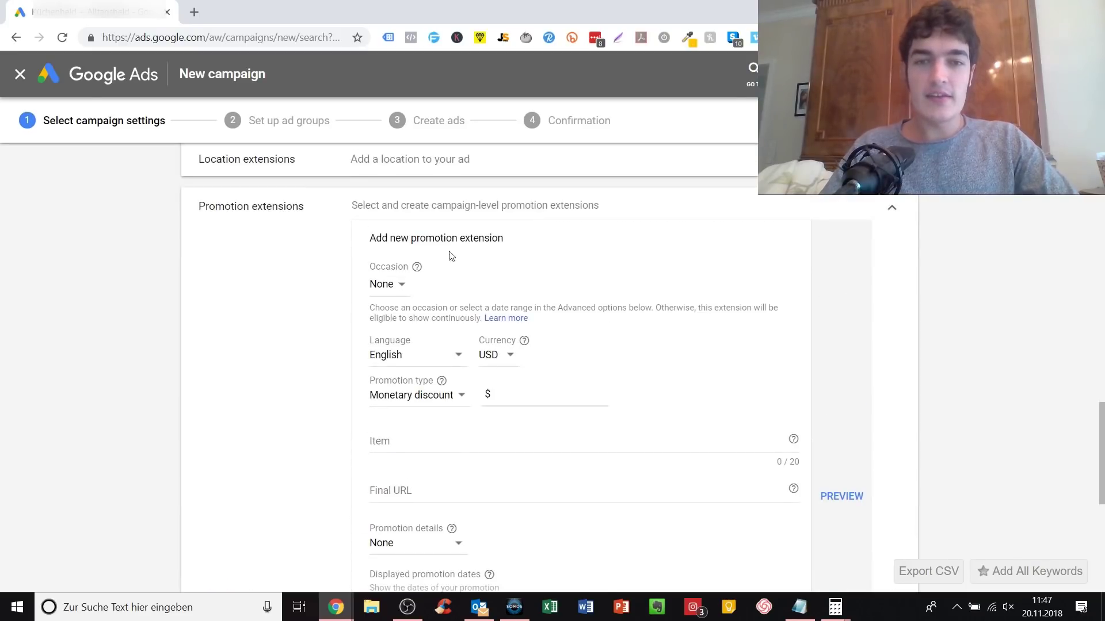
# - Set the promotion extension's occasion to Black Friday and check its eligible date range
pyautogui.scroll(-2, 216, 318)
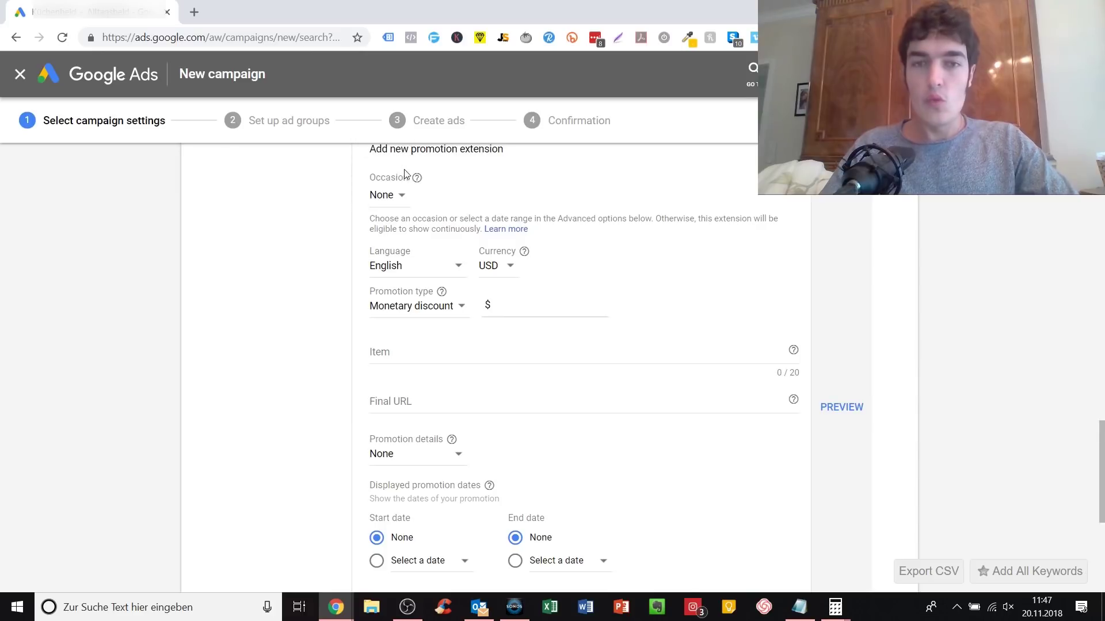
pyautogui.click(397, 198)
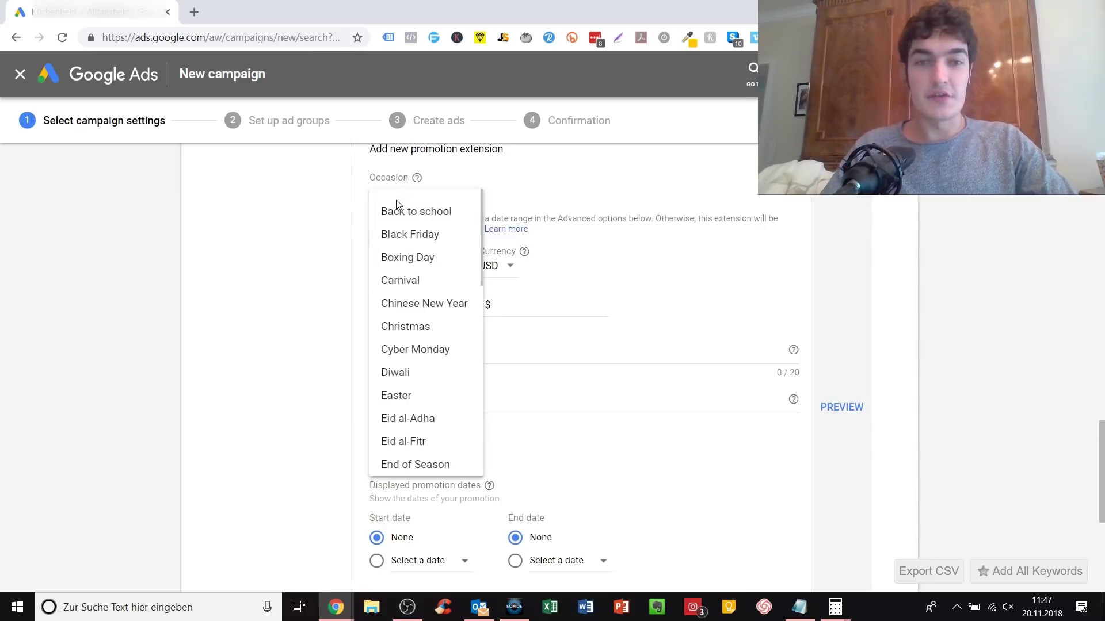
pyautogui.click(413, 236)
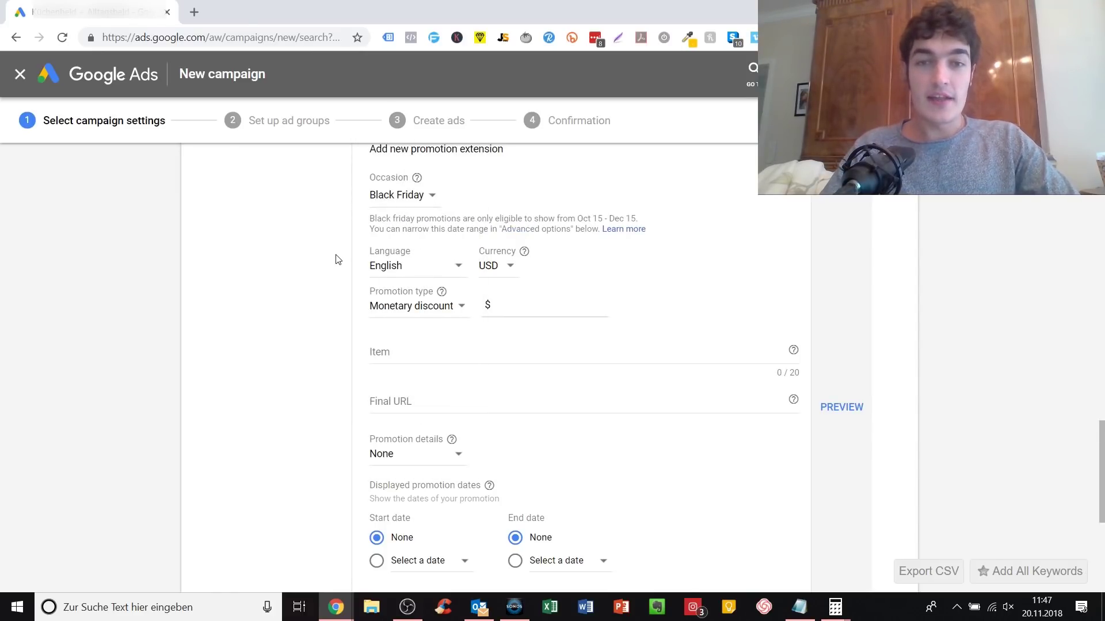
pyautogui.moveTo(369, 218); pyautogui.dragTo(630, 218)
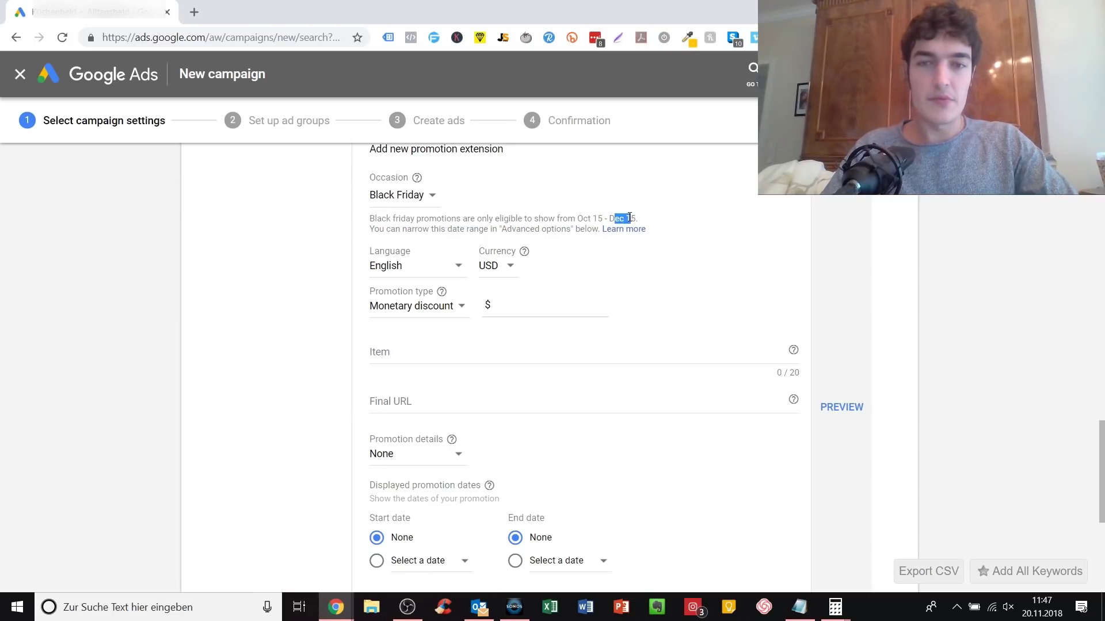
pyautogui.click(353, 278)
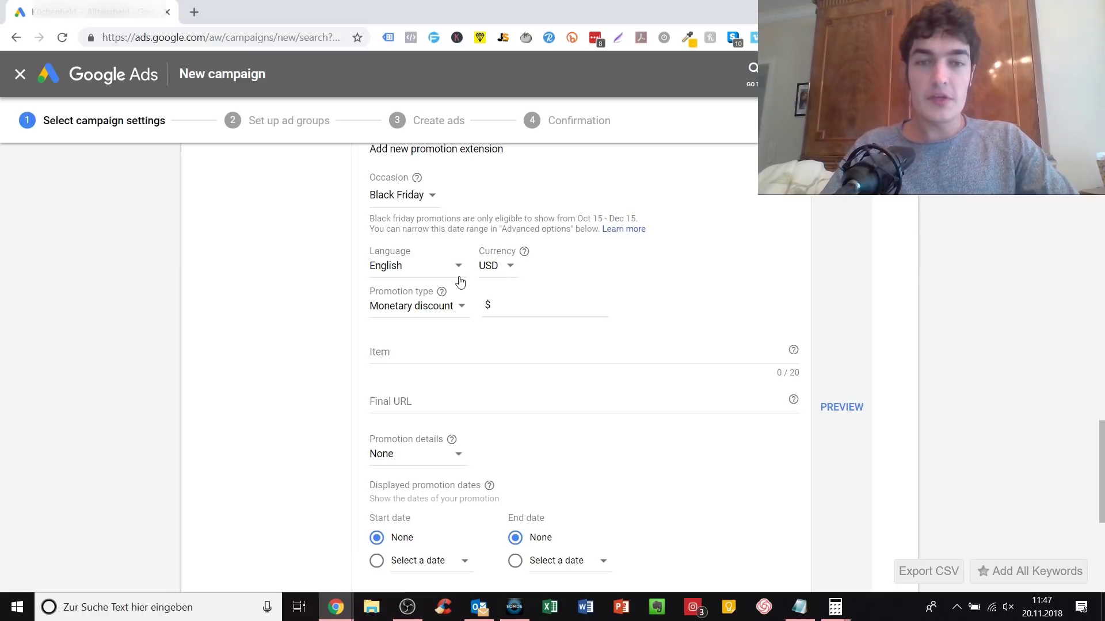
# - Set the promotion type to Percent discount with a value of 95%, and view the promotion details options
pyautogui.click(424, 309)
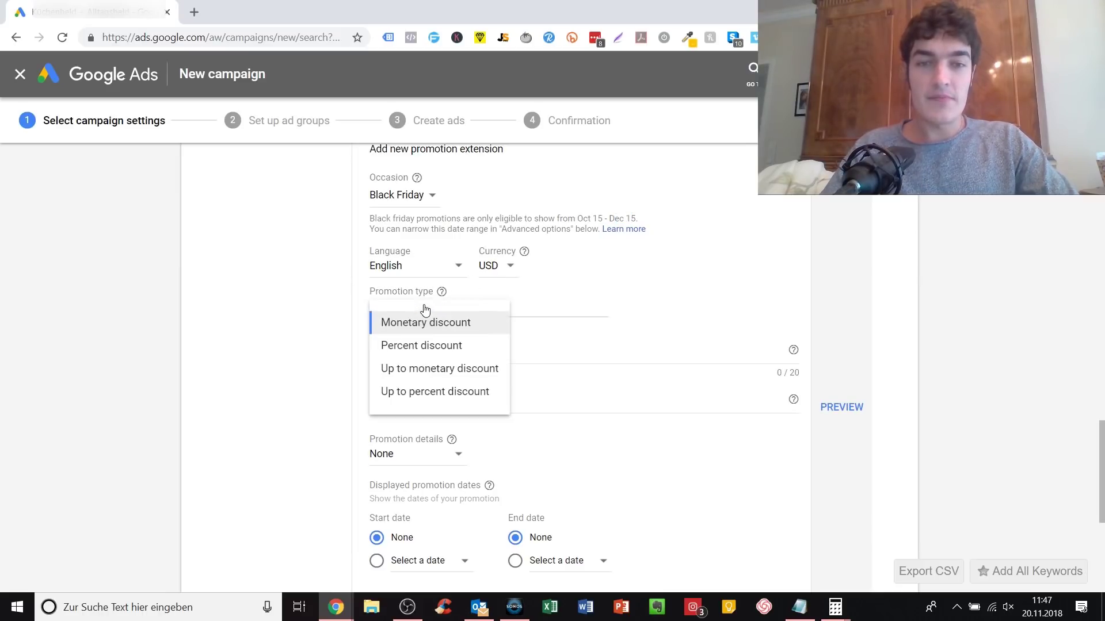
pyautogui.click(426, 345)
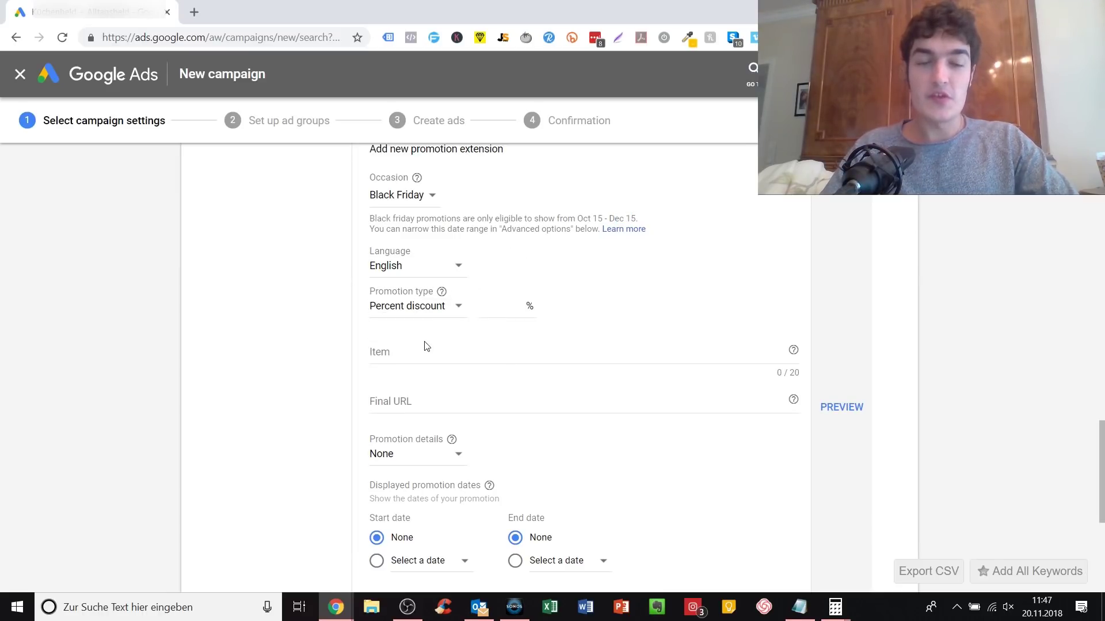
pyautogui.click(495, 310)
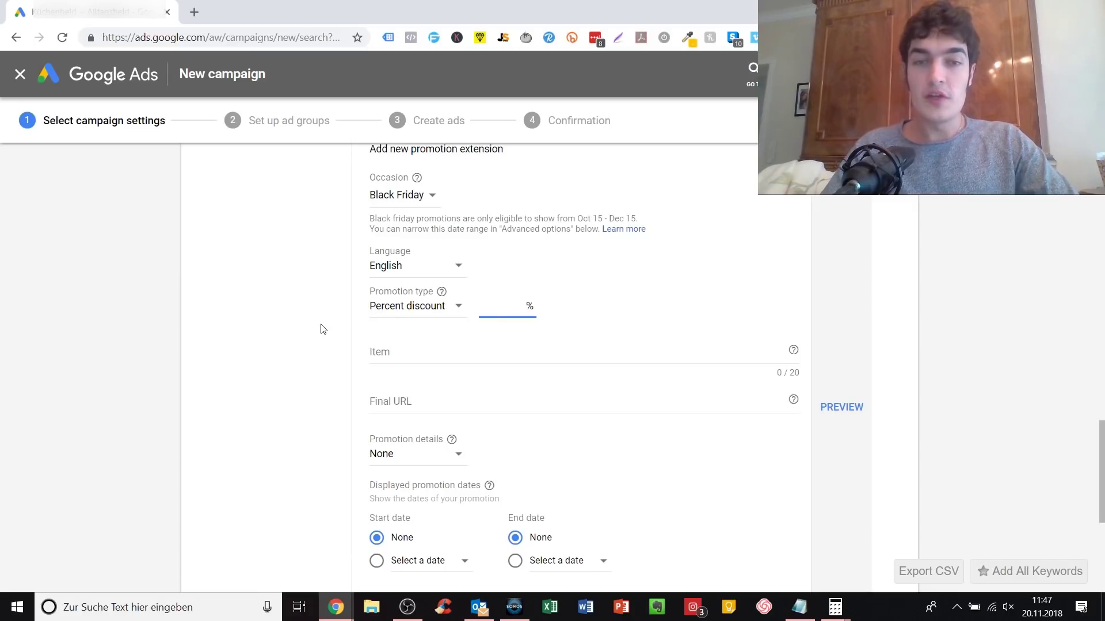
pyautogui.click(382, 457)
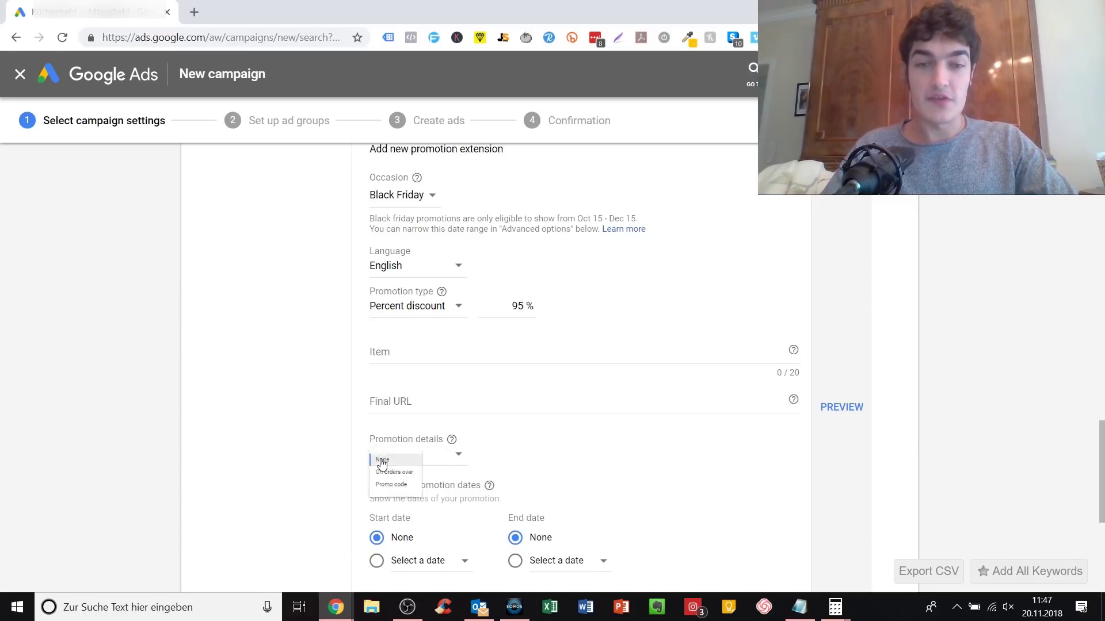
pyautogui.click(322, 353)
# - Change the promotion type to Up to percent discount and enter "All Items" as the promoted item
pyautogui.click(399, 315)
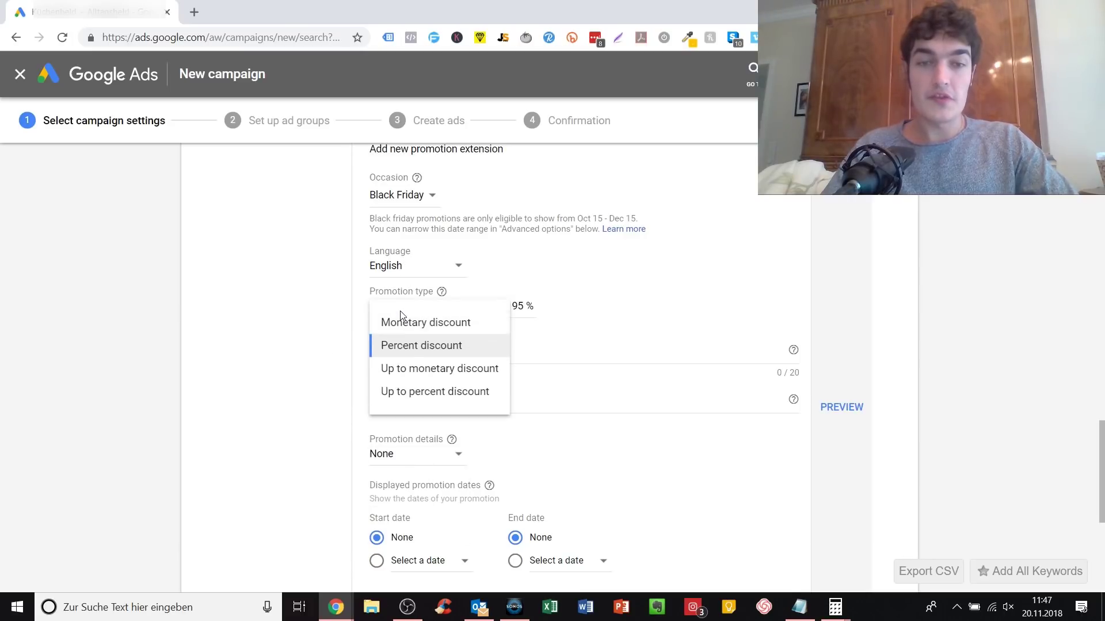
pyautogui.click(413, 393)
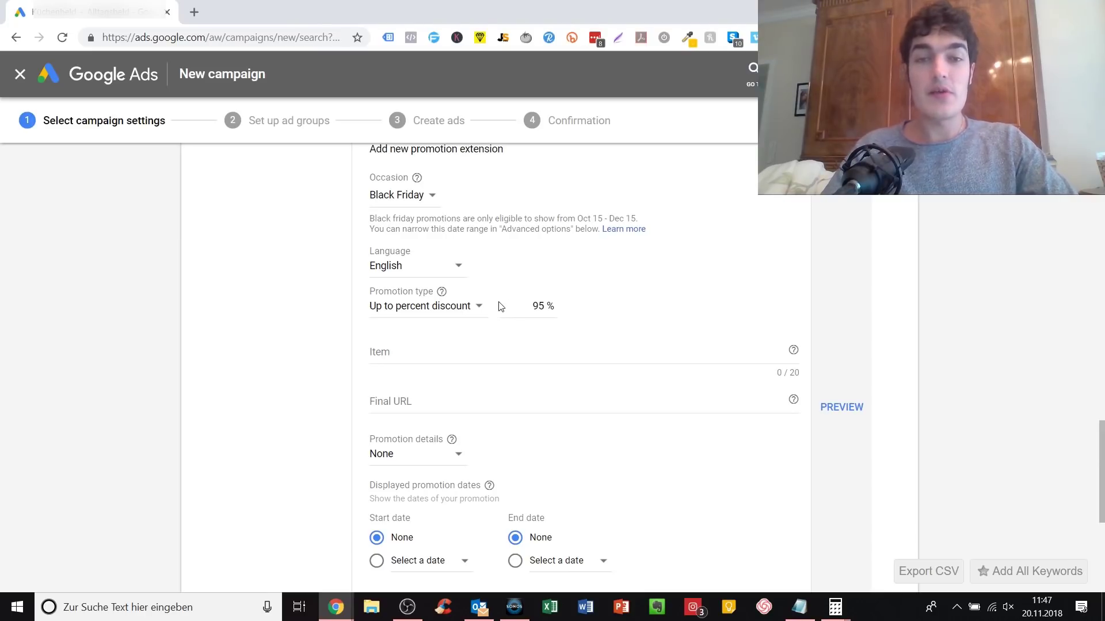
pyautogui.click(448, 348)
pyautogui.write('All Items')
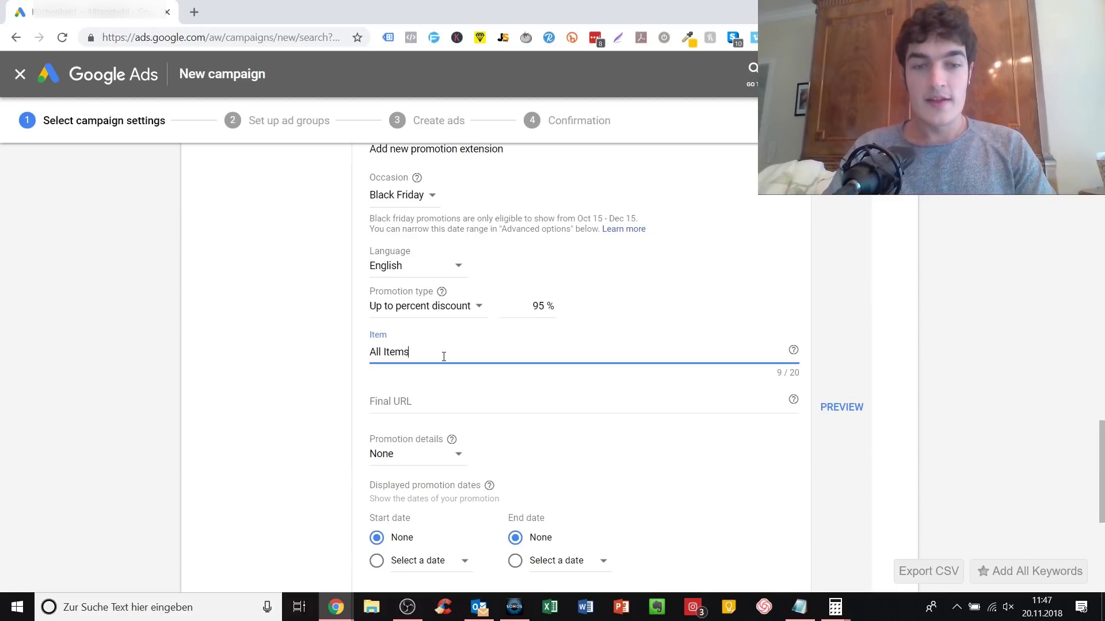
# - Set the promotion details to the promo code BF10 and preview the promotion extension
pyautogui.press('Tab')
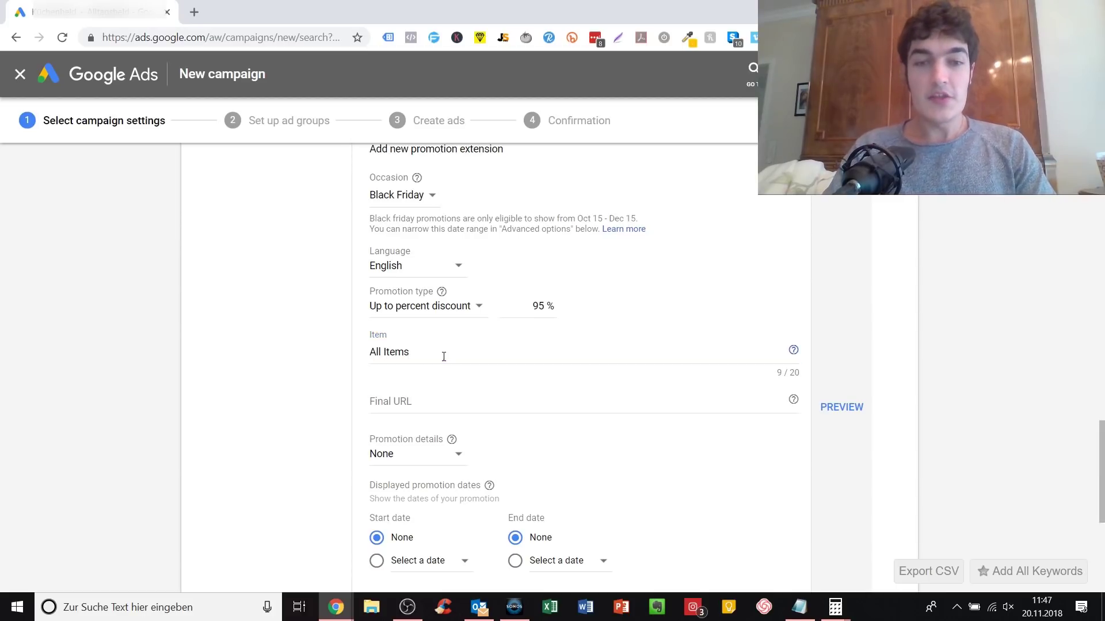
pyautogui.press('Tab')
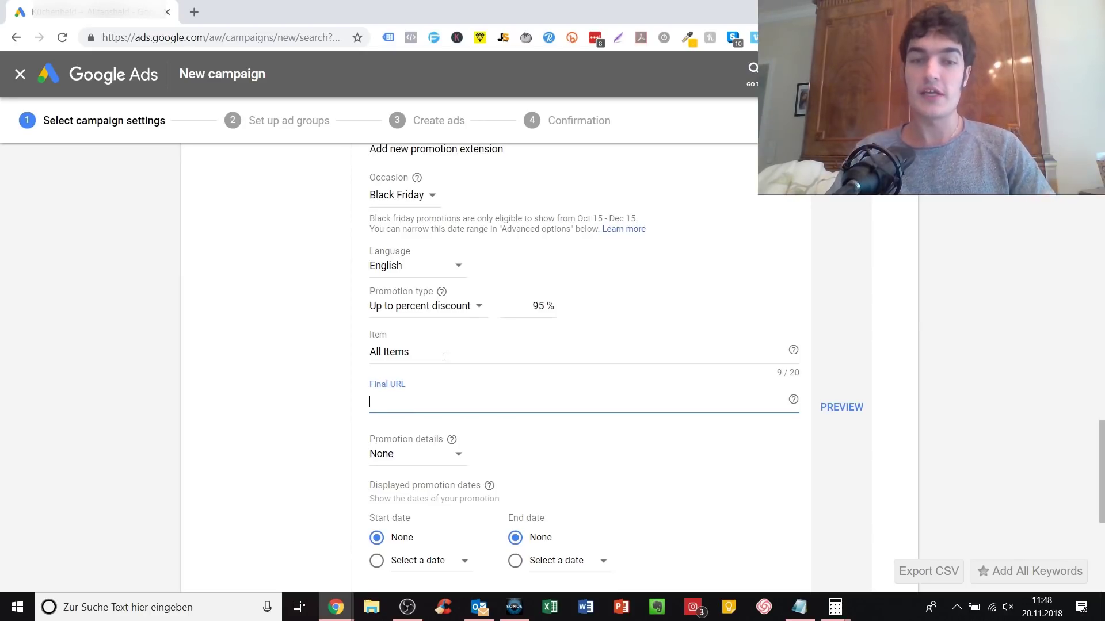
pyautogui.scroll(-3, 447, 497)
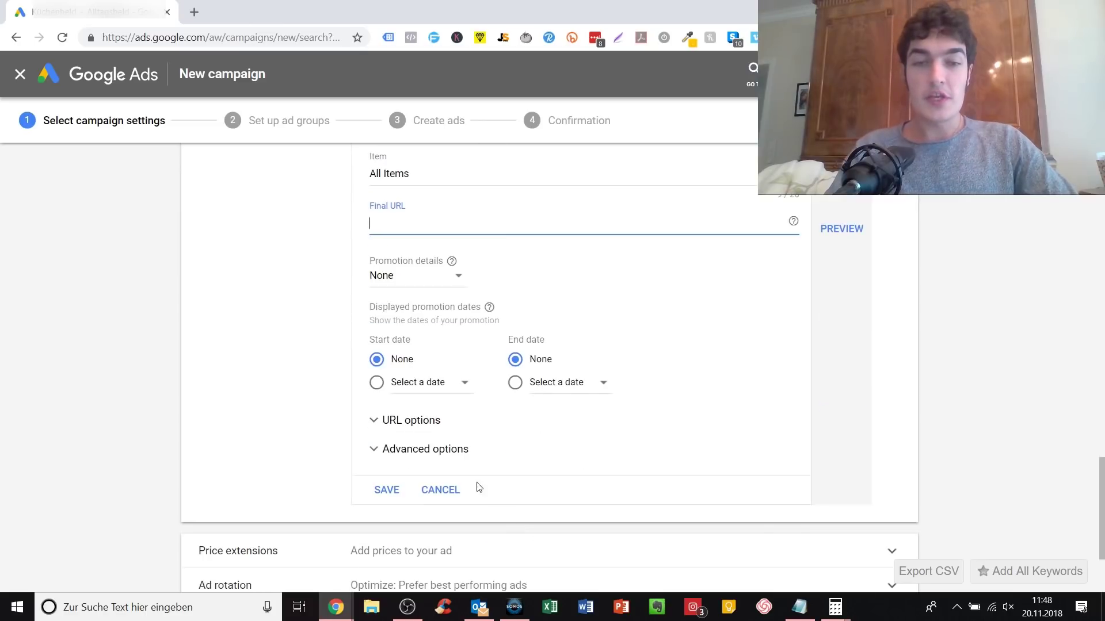
pyautogui.click(394, 275)
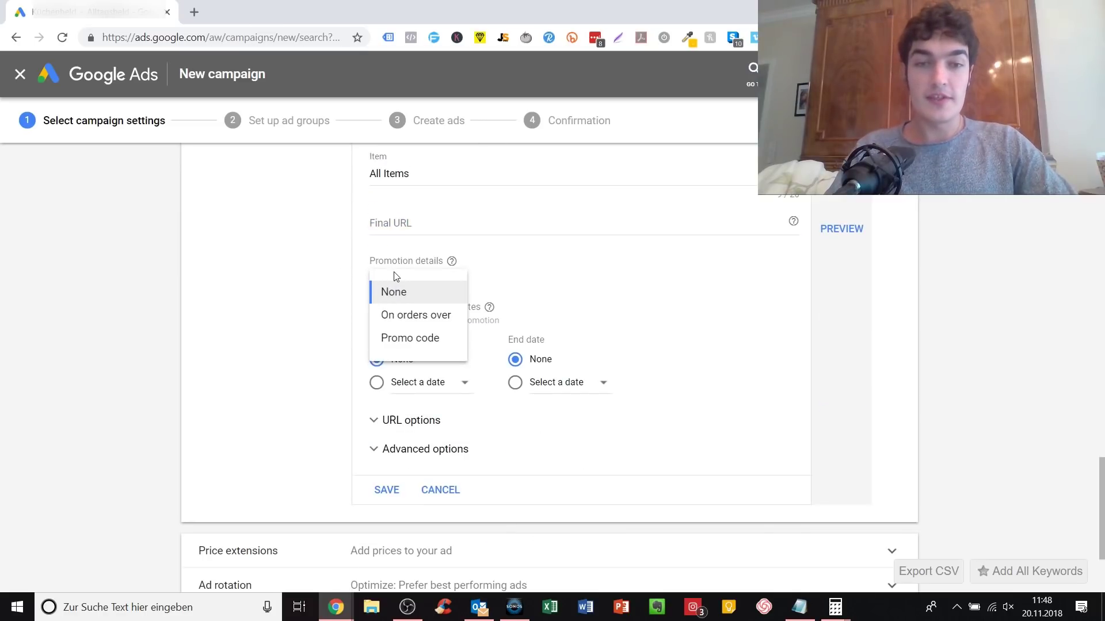
pyautogui.click(409, 338)
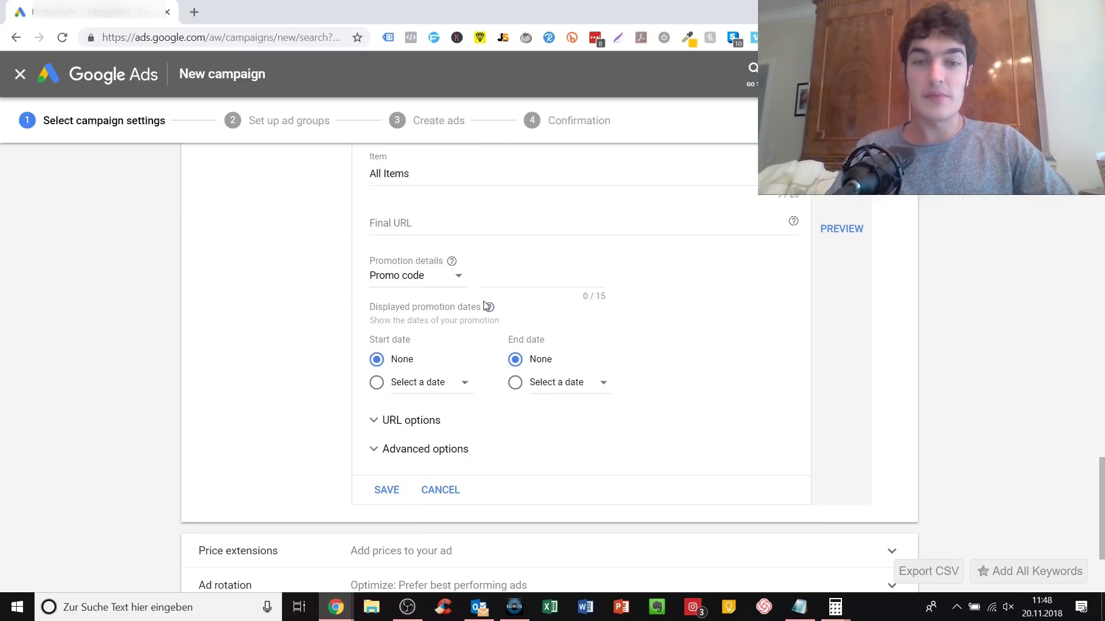
pyautogui.scroll(2, 552, 366)
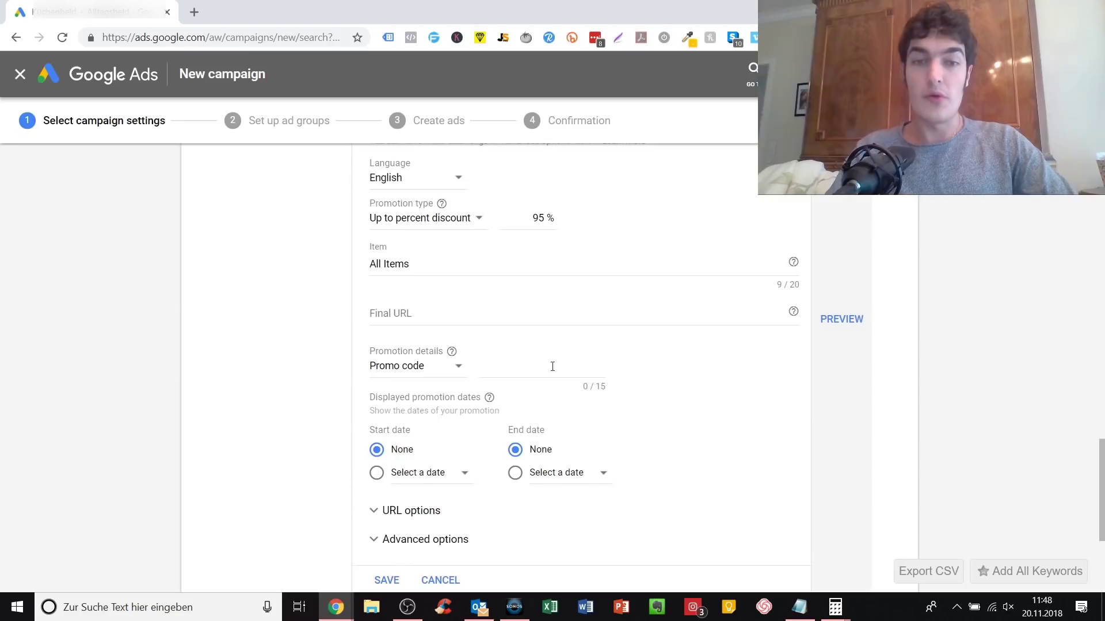
pyautogui.click(522, 365)
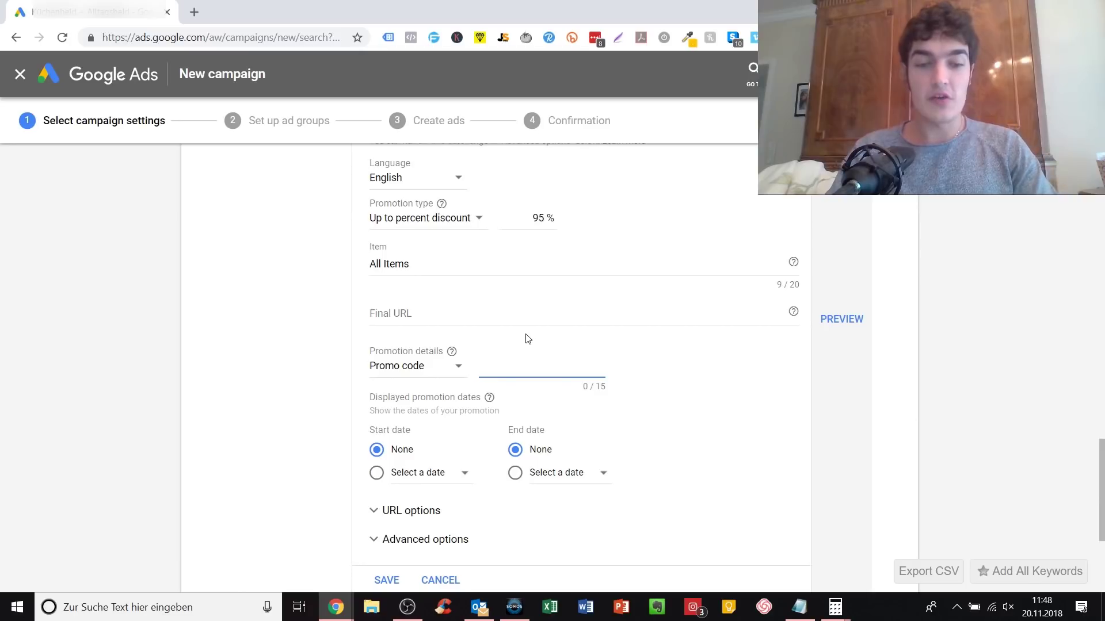
pyautogui.write('BF')
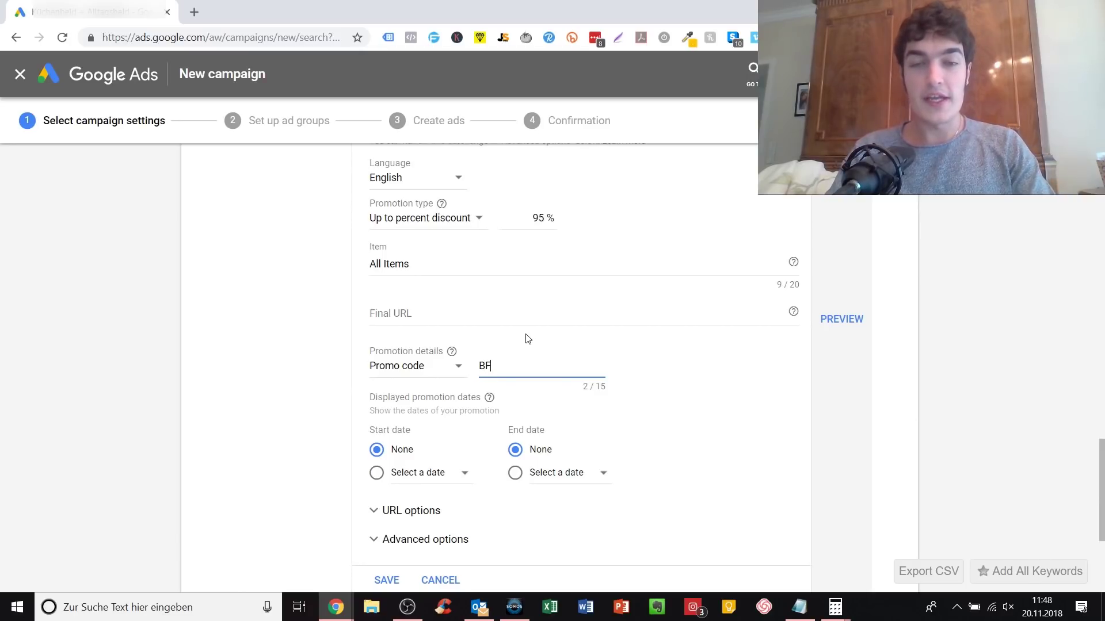
pyautogui.write('10')
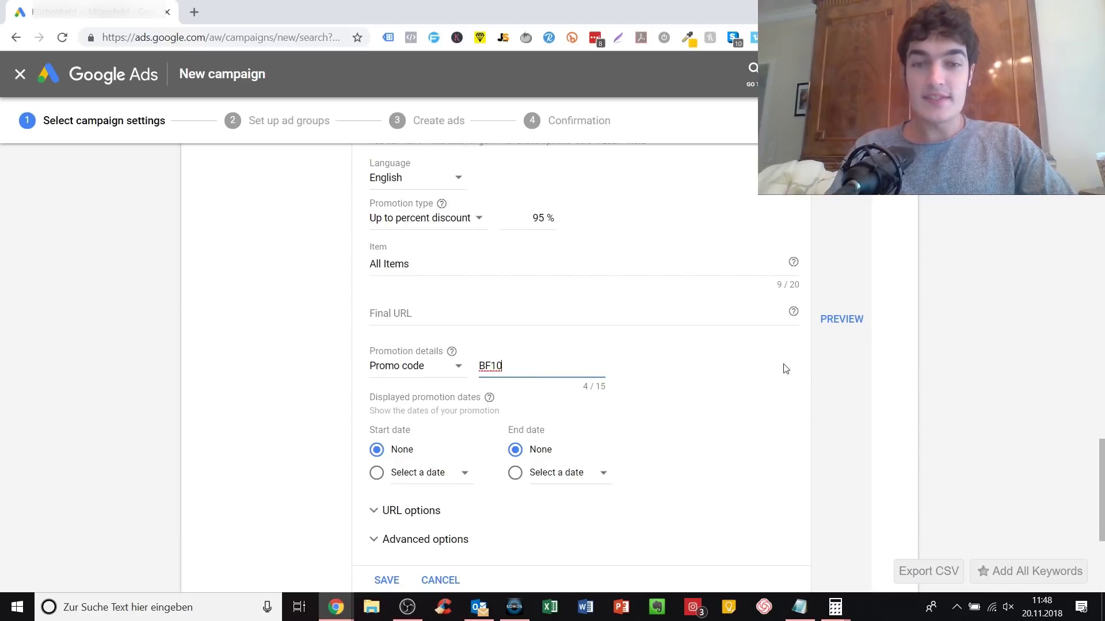
pyautogui.click(841, 322)
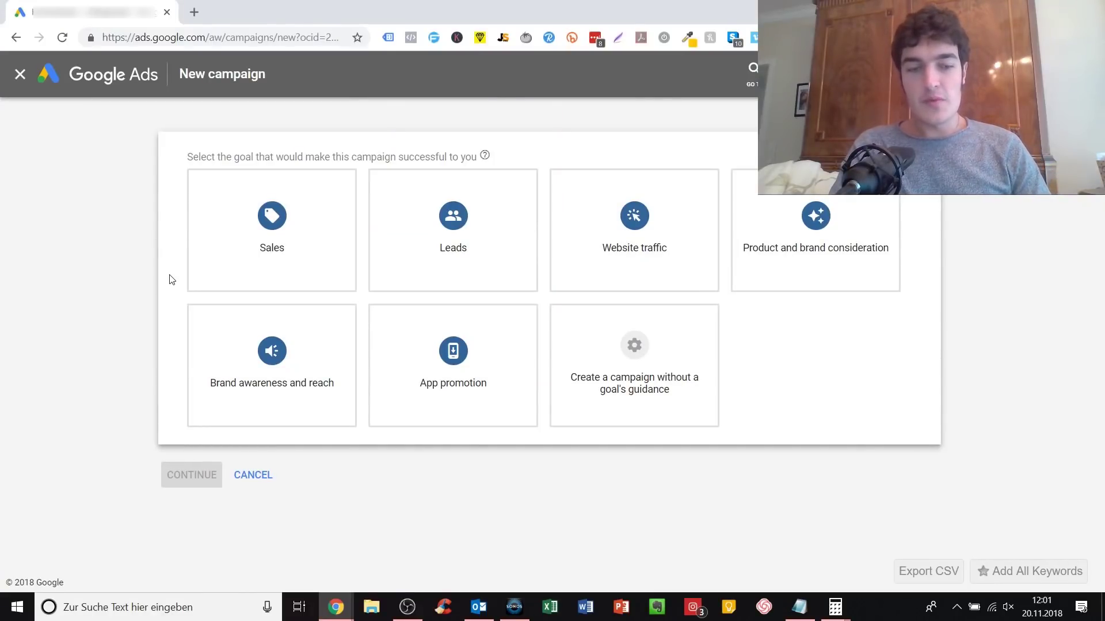
# - Start a new Video campaign without a goal's guidance, using the Standard video campaign subtype
pyautogui.press('XF86AudioMute')
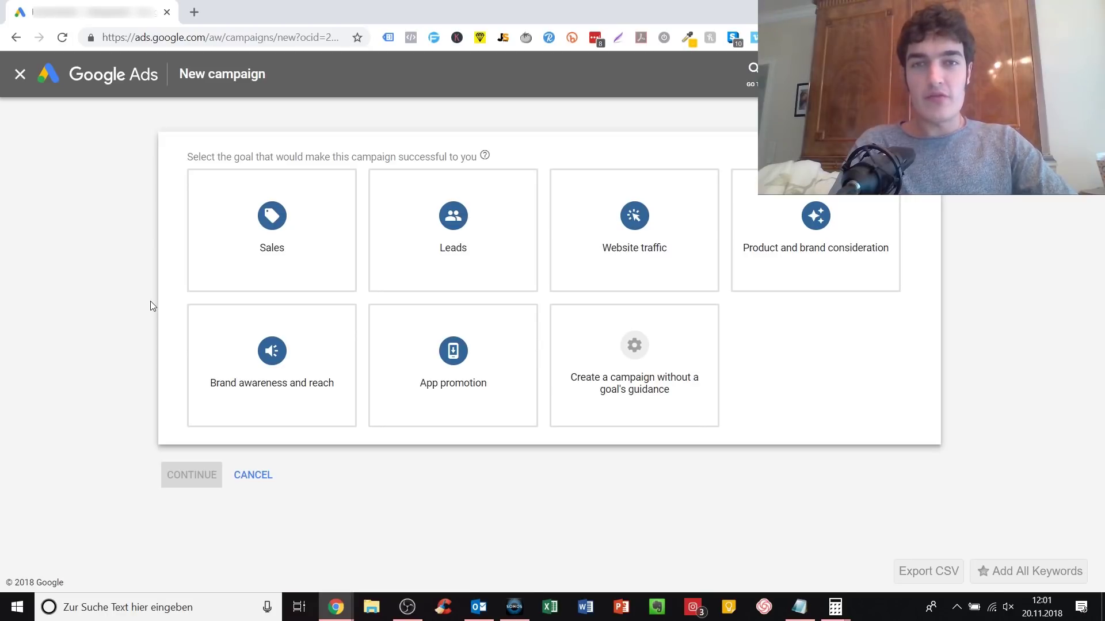
pyautogui.click(584, 385)
pyautogui.click(794, 333)
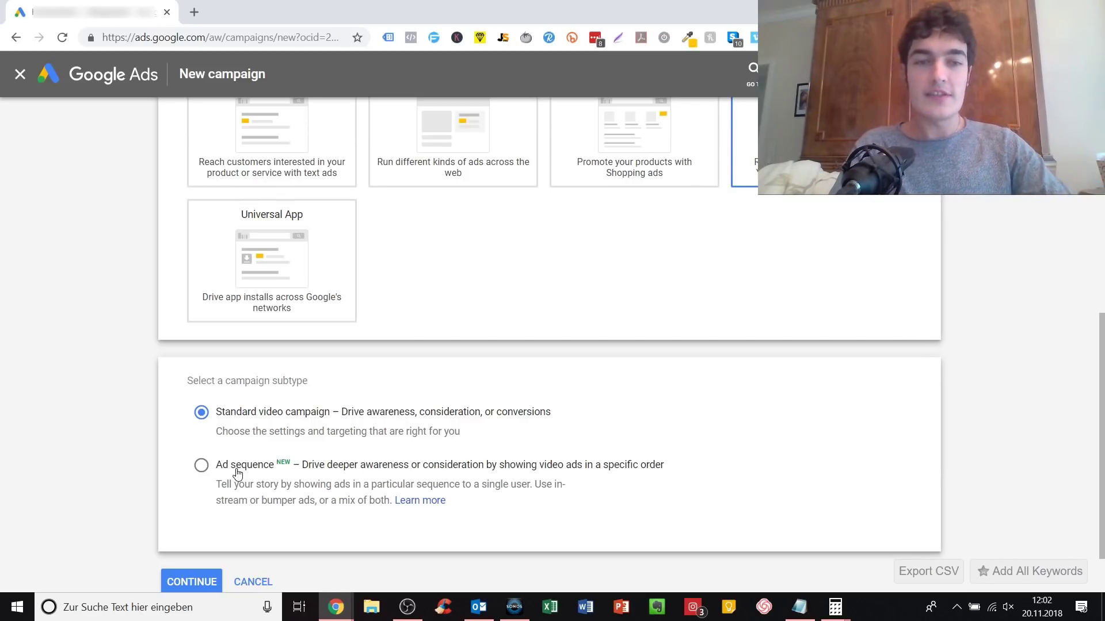
pyautogui.scroll(-2, 202, 479)
pyautogui.click(203, 514)
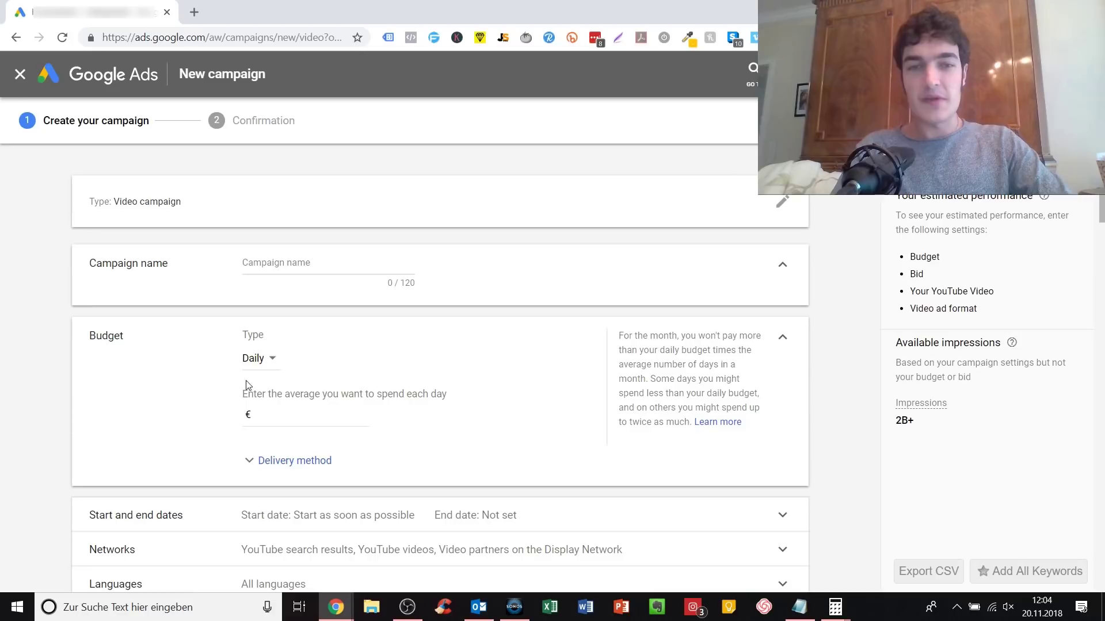
# - Open the ad group's audience targeting and expand the in-market audiences under what people are actively researching or planning
pyautogui.scroll(-3, 454, 415)
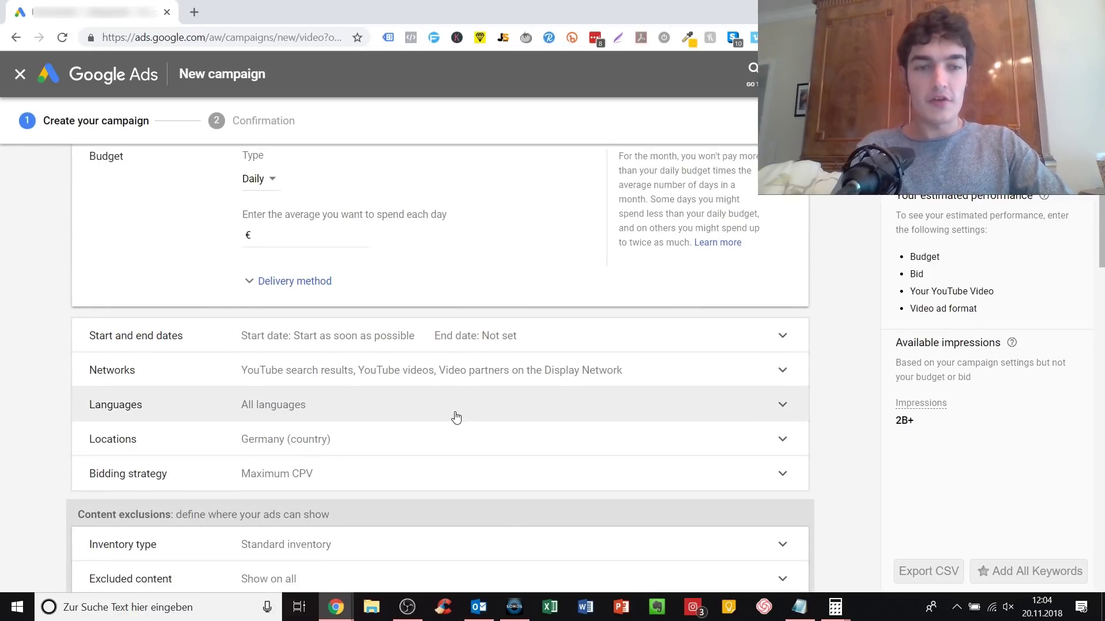
pyautogui.scroll(-8, 456, 416)
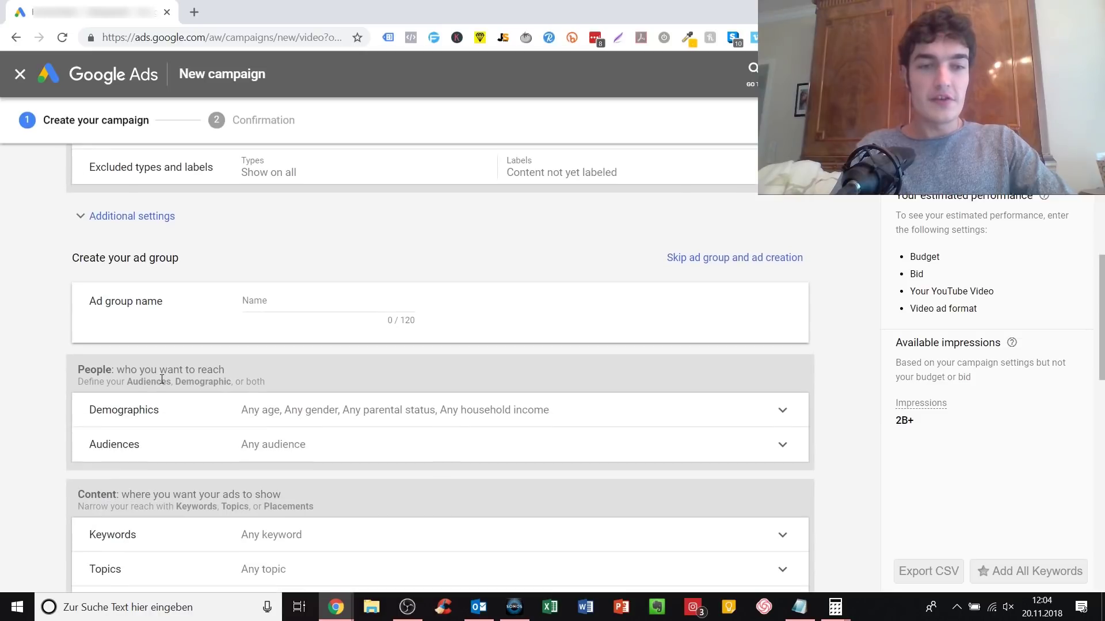
pyautogui.scroll(-2, 217, 375)
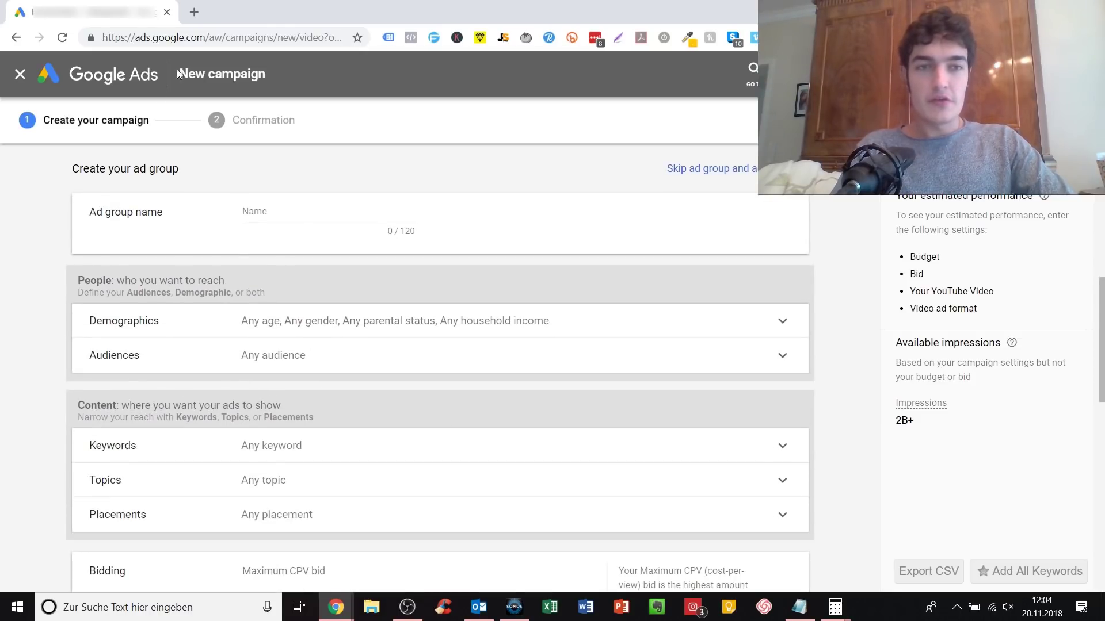
pyautogui.click(337, 367)
pyautogui.scroll(-4, 323, 368)
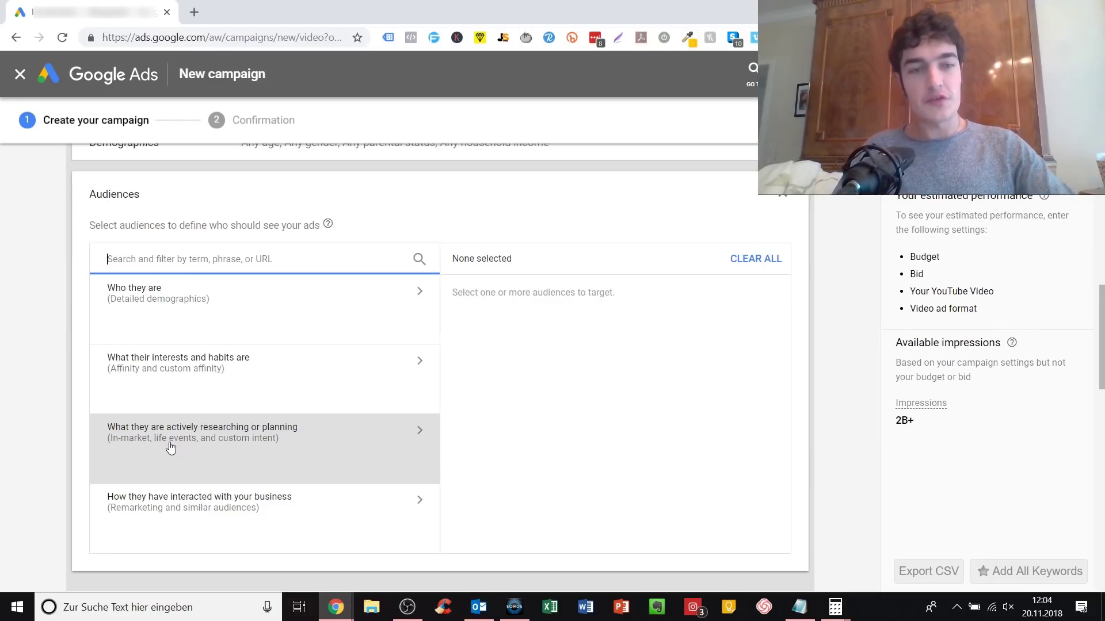
pyautogui.click(196, 446)
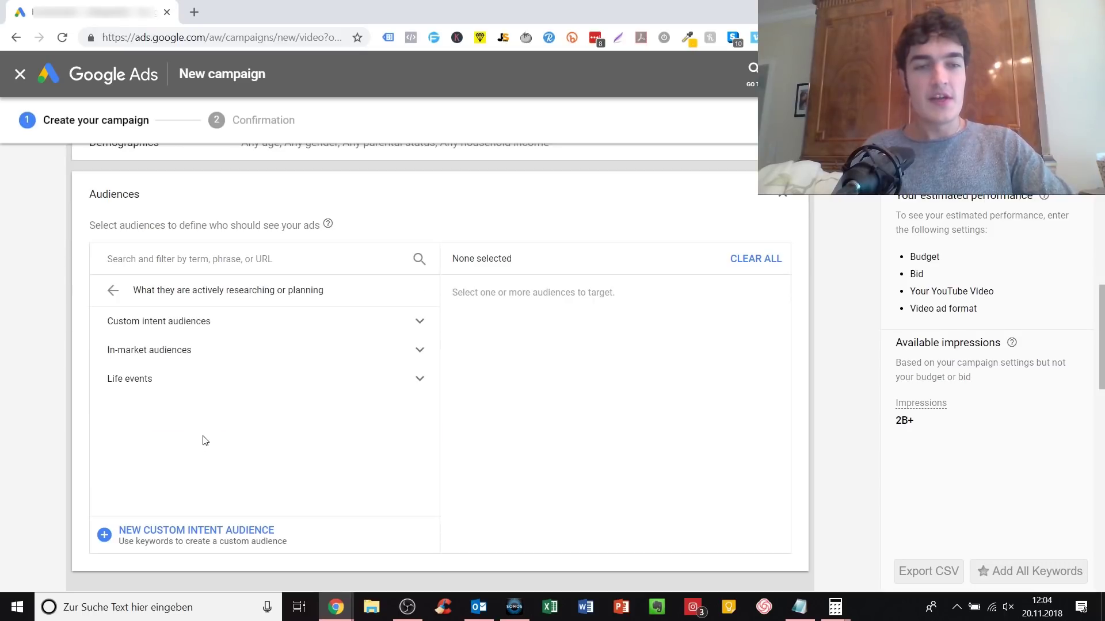
pyautogui.click(175, 359)
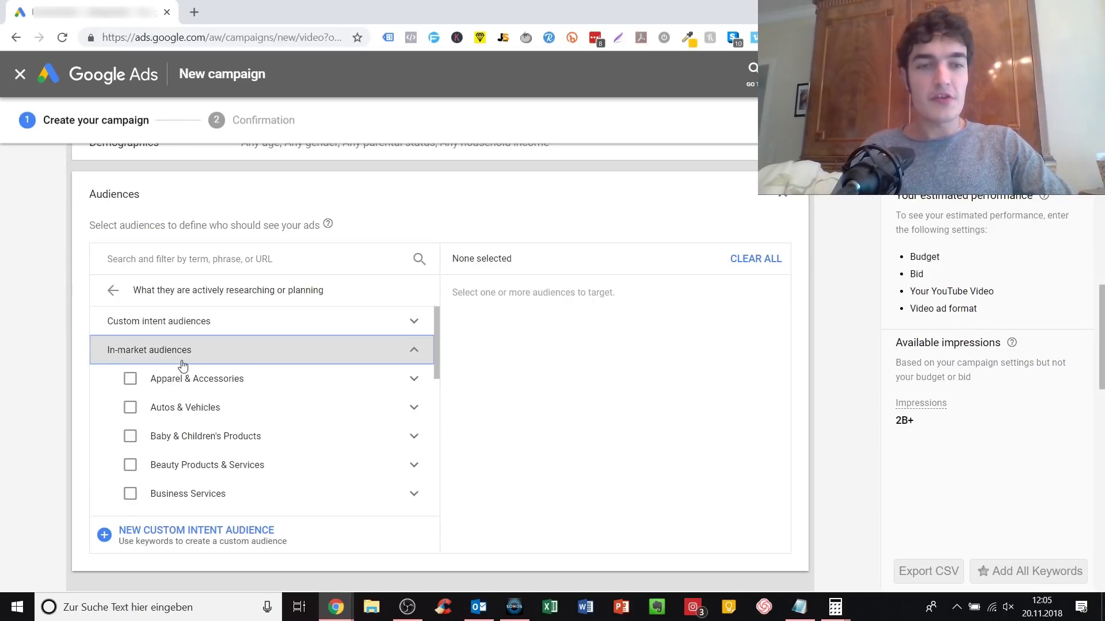
# - Target the Face Care Products in-market audience within Beauty Products & Services and check the available impressions
pyautogui.scroll(-1, 247, 388)
pyautogui.scroll(-4, 249, 391)
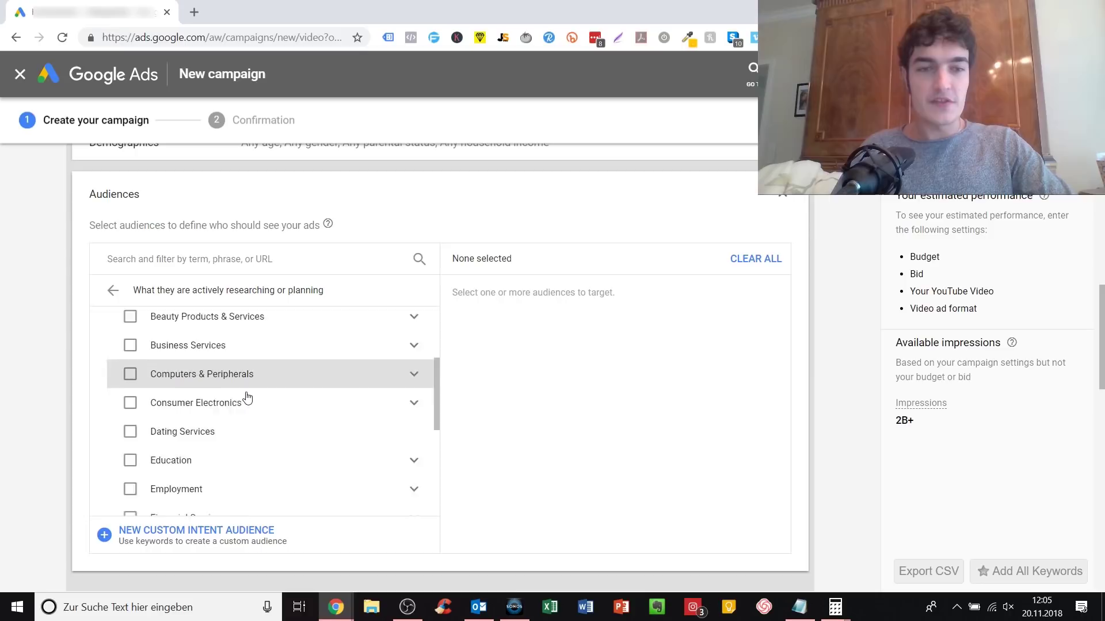
pyautogui.scroll(-1, 248, 397)
pyautogui.scroll(5, 248, 397)
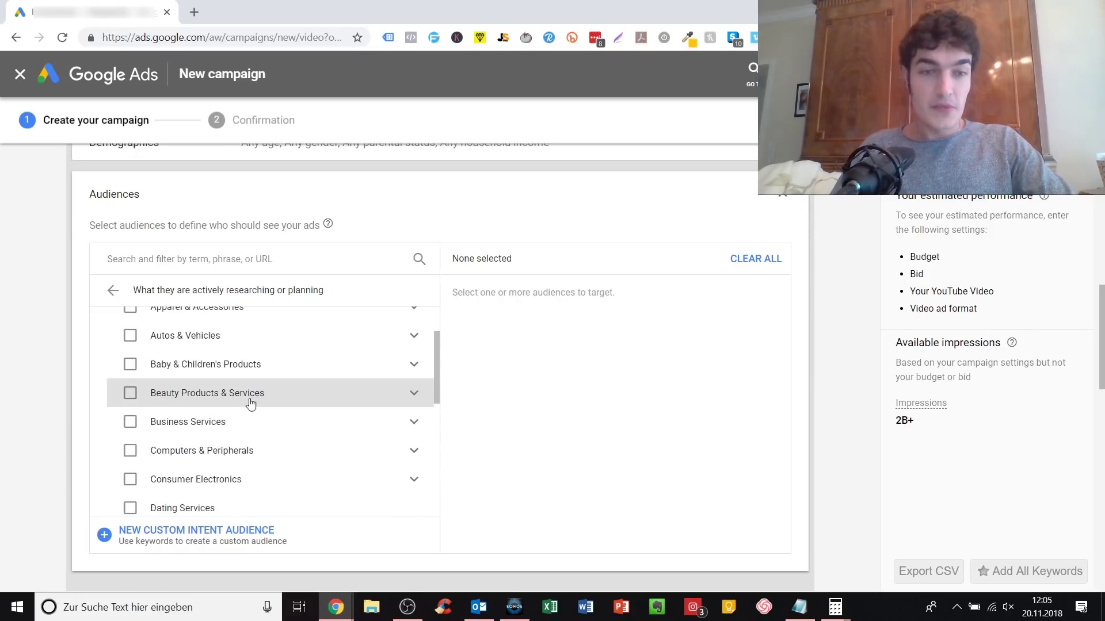
pyautogui.click(415, 393)
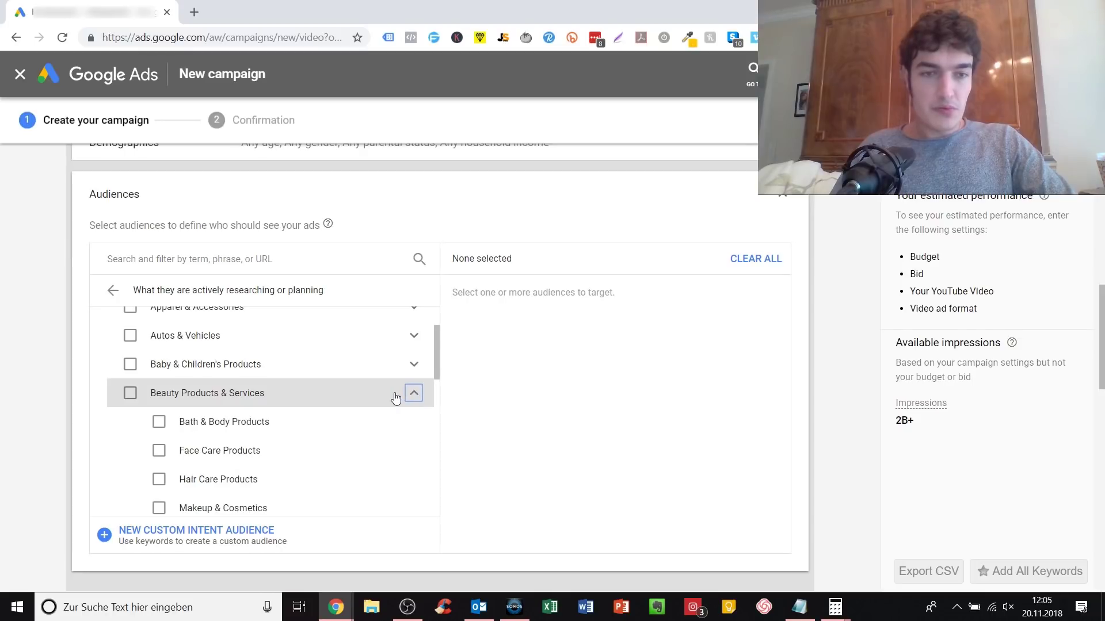
pyautogui.scroll(-1, 389, 398)
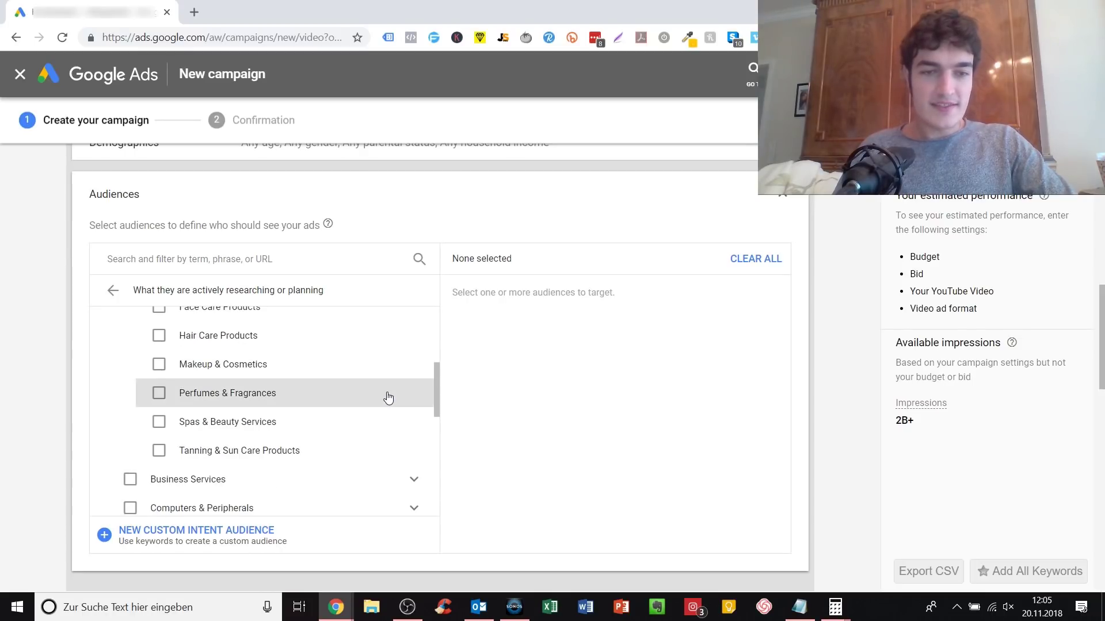
pyautogui.scroll(1, 389, 399)
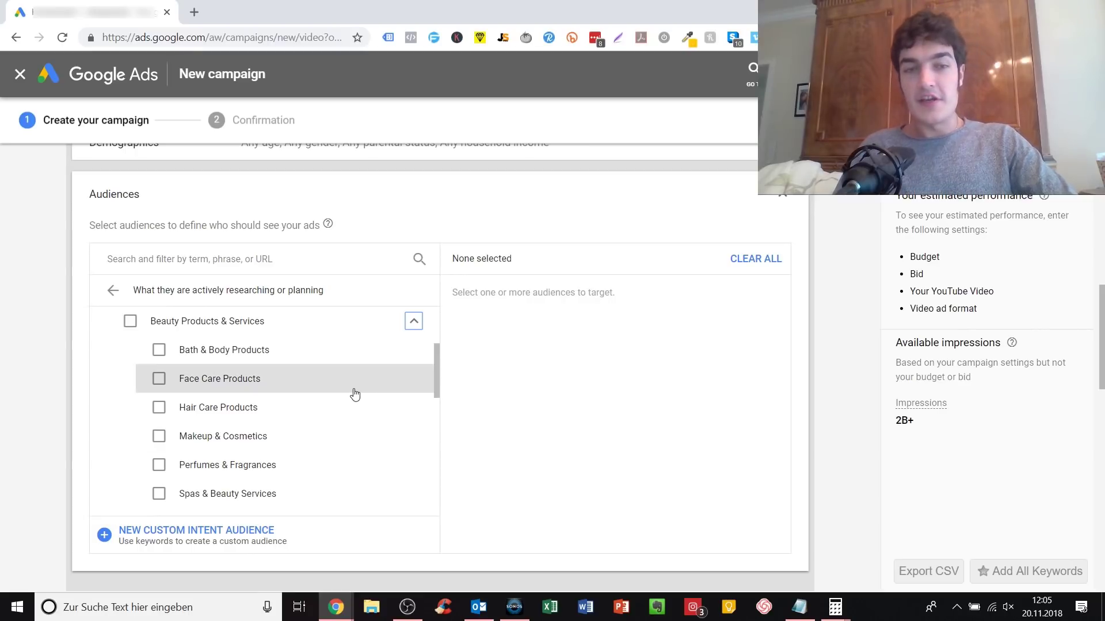
pyautogui.click(354, 394)
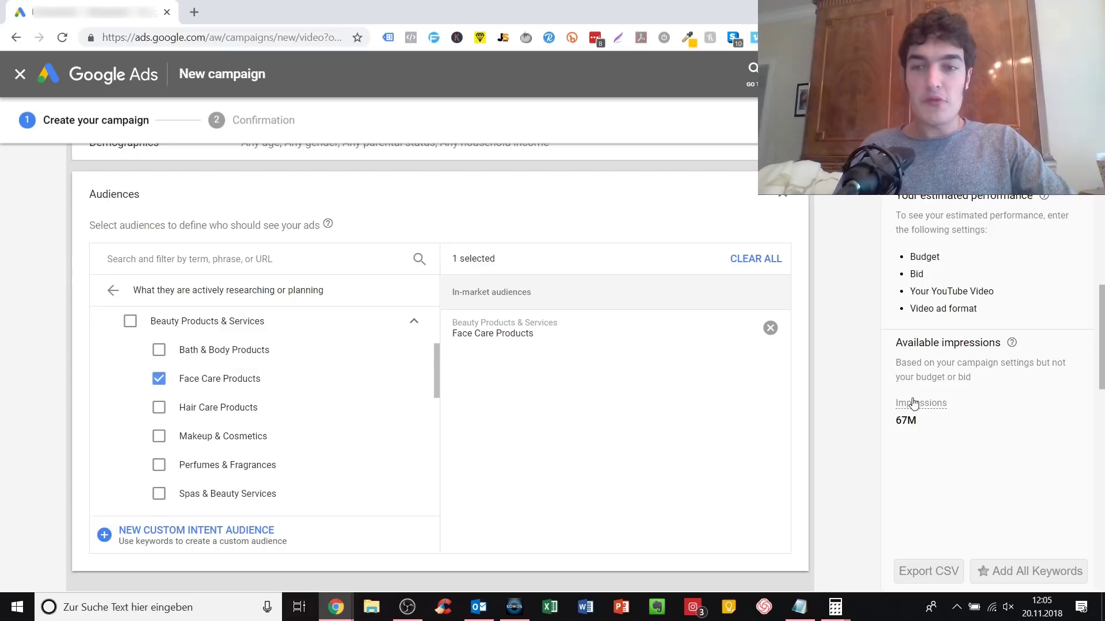
pyautogui.moveTo(927, 431); pyautogui.dragTo(896, 429)
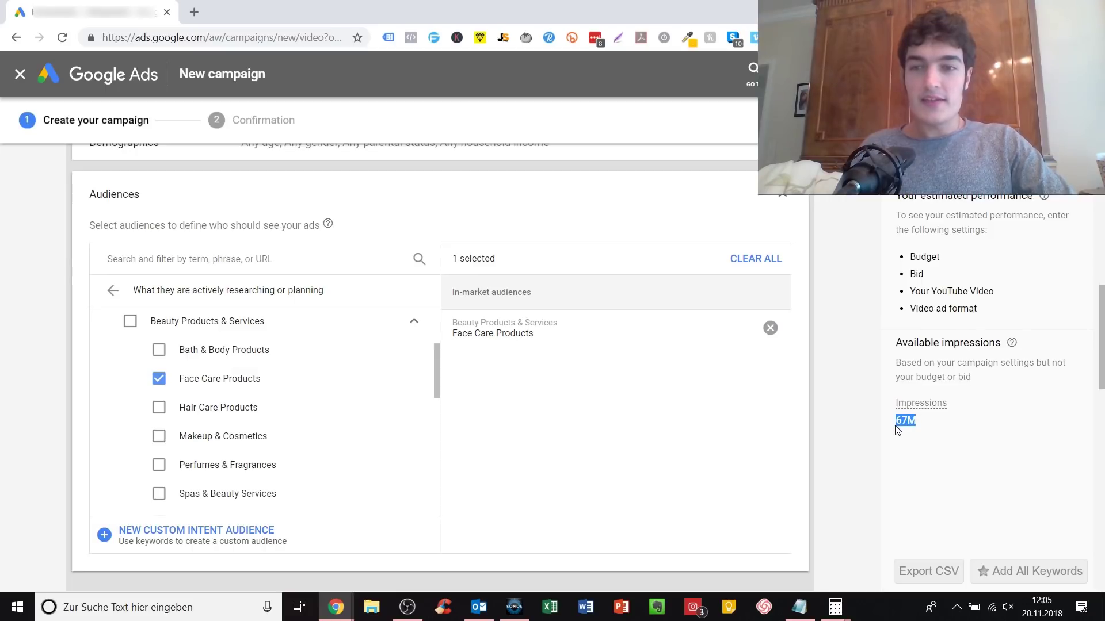
pyautogui.click(910, 456)
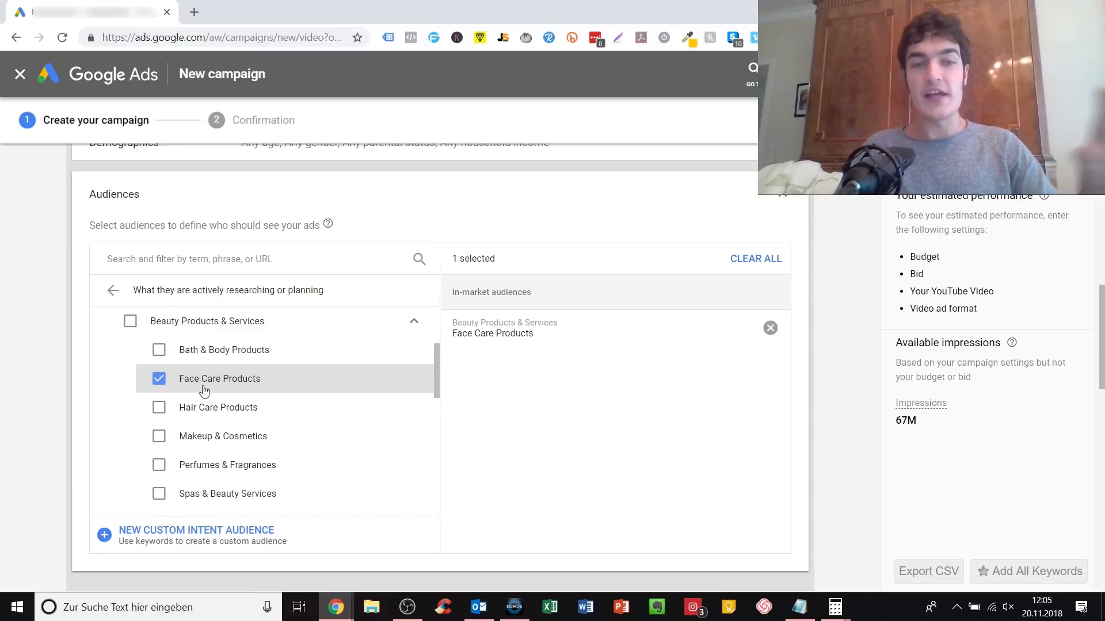
# - Examine the ad group's demographics, in-market audience categories, content targeting and bidding settings
pyautogui.scroll(5, 110, 370)
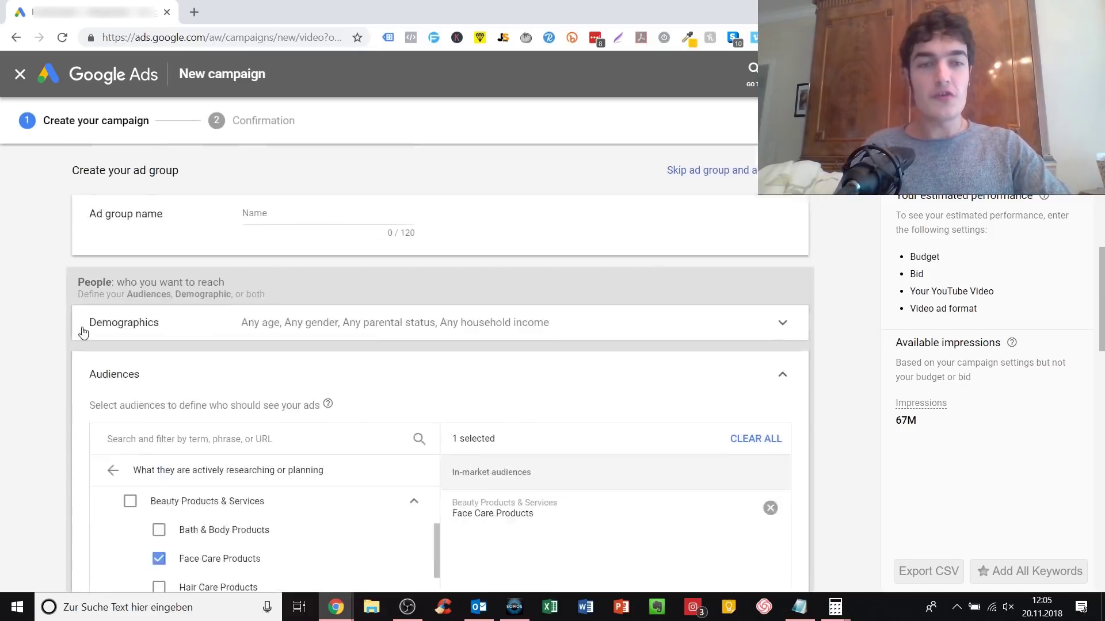
pyautogui.scroll(-3, 95, 345)
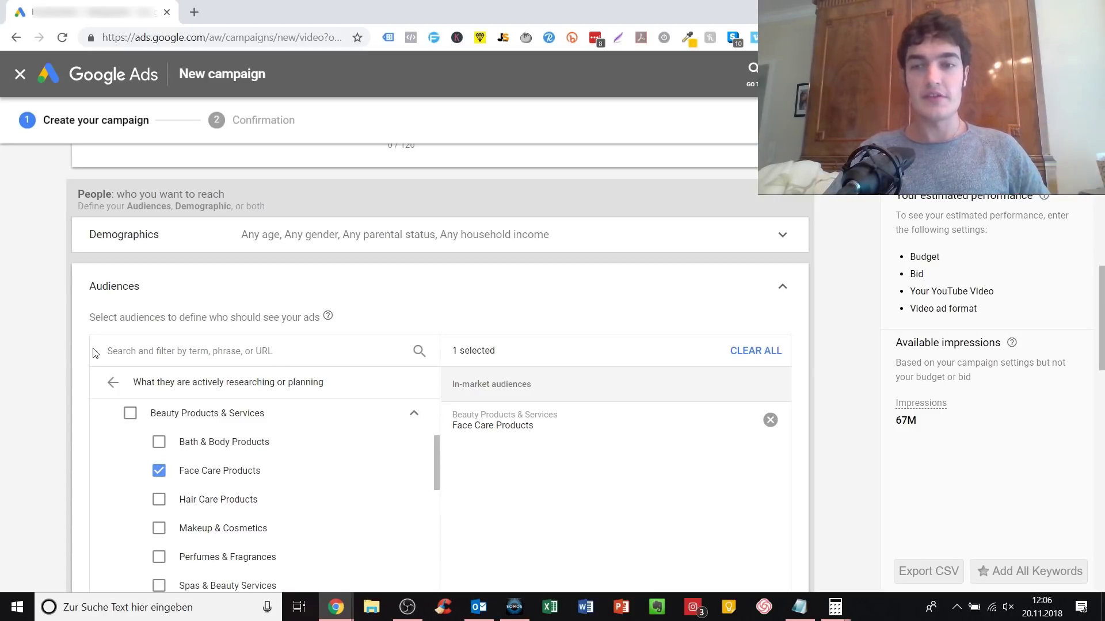
pyautogui.scroll(1, 198, 442)
pyautogui.scroll(2, 199, 441)
pyautogui.scroll(-5, 199, 441)
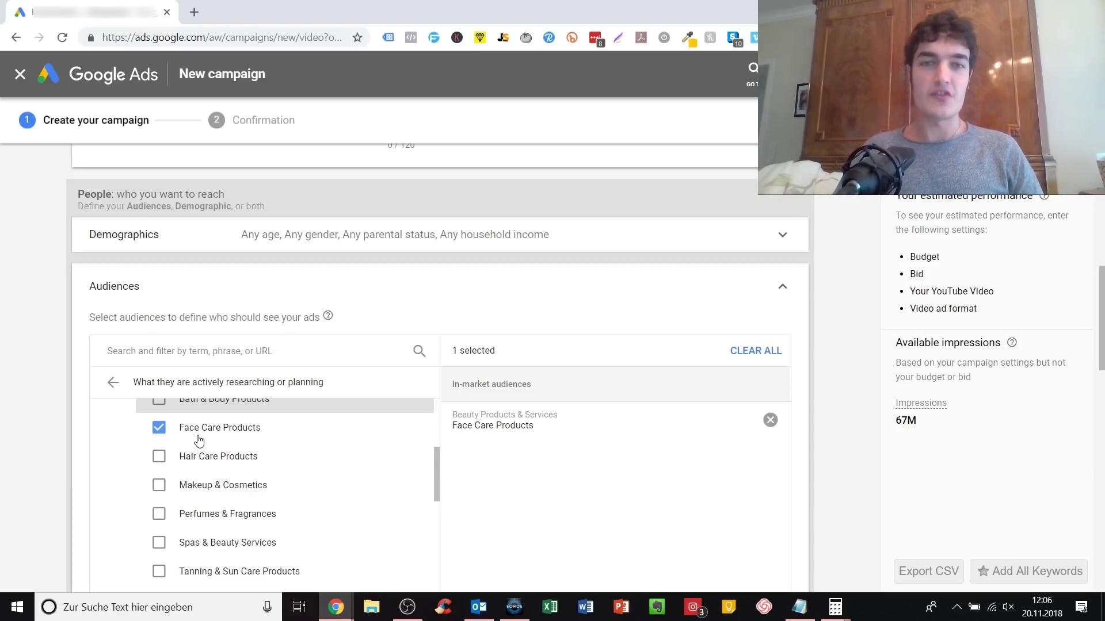
pyautogui.scroll(2, 198, 440)
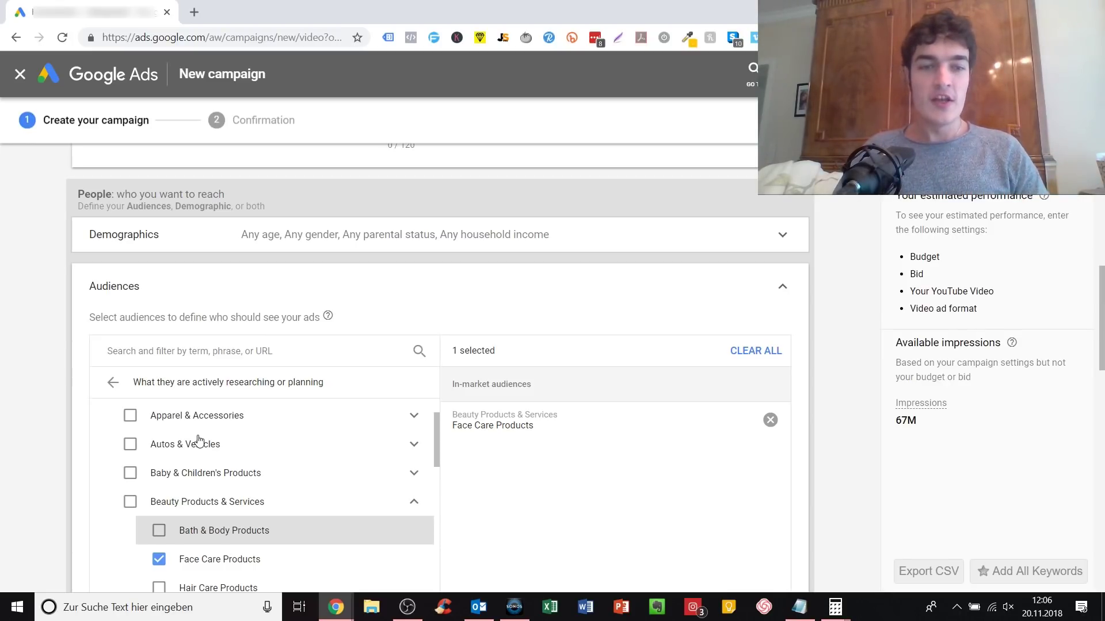
pyautogui.scroll(-6, 443, 271)
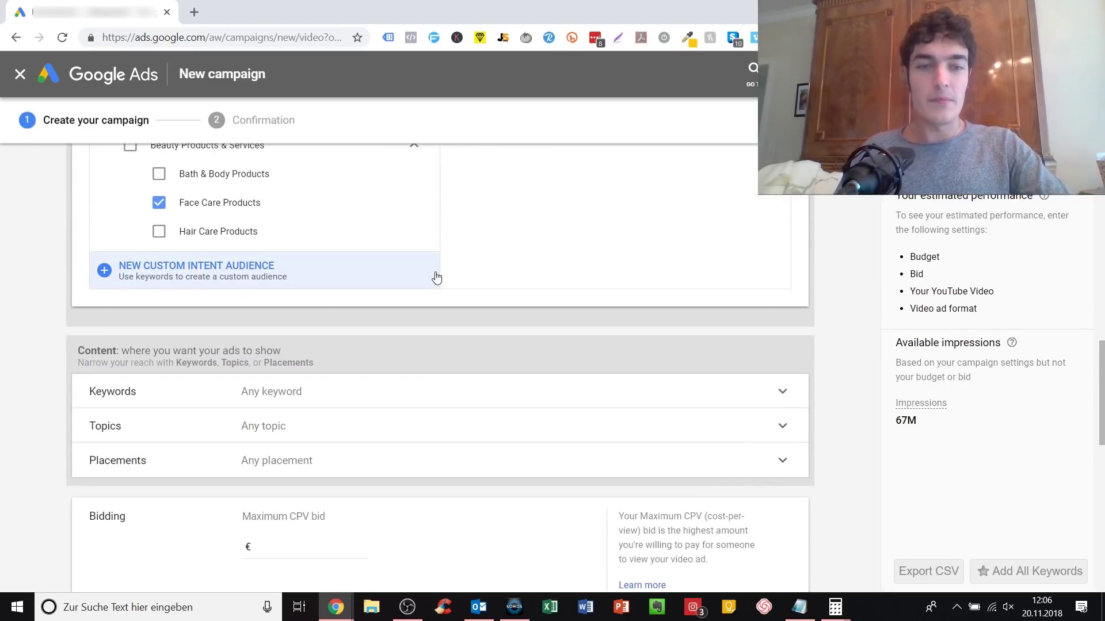
pyautogui.scroll(-8, 437, 278)
pyautogui.scroll(-2, 437, 278)
pyautogui.scroll(10, 437, 278)
pyautogui.scroll(5, 437, 277)
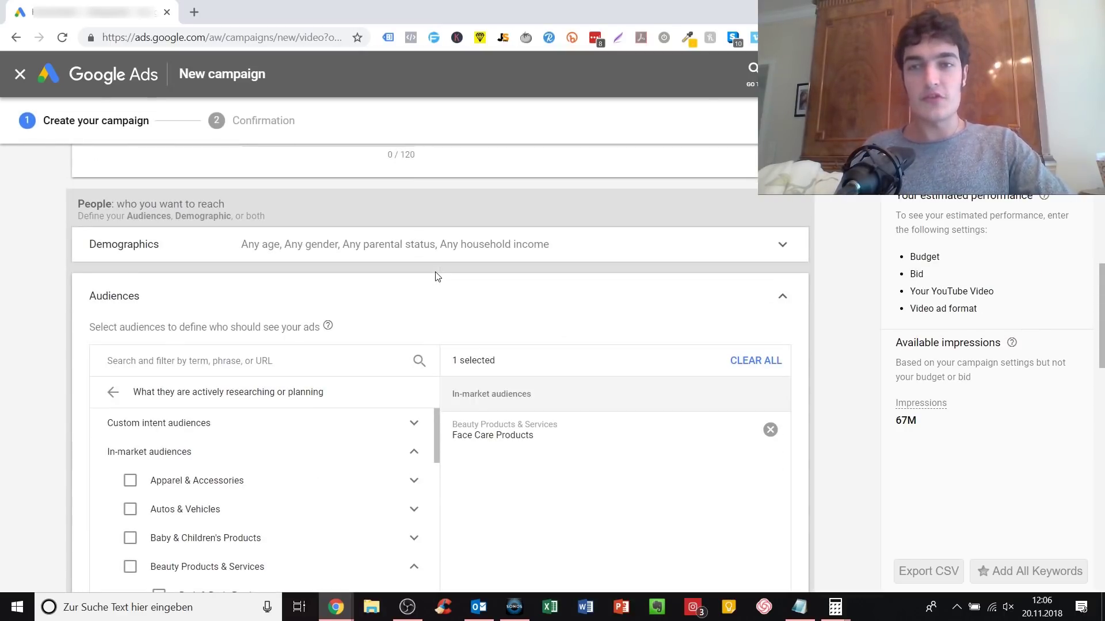